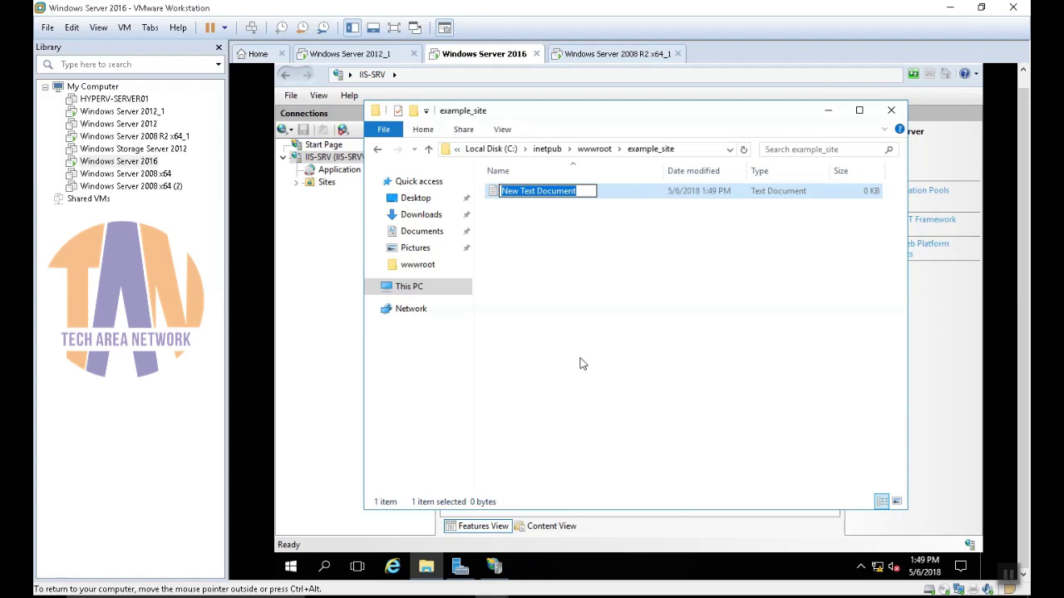
Open the new text document in example_site and write an <html> line followed by <body bgcolor=red>.
key(Return)
key(Return)
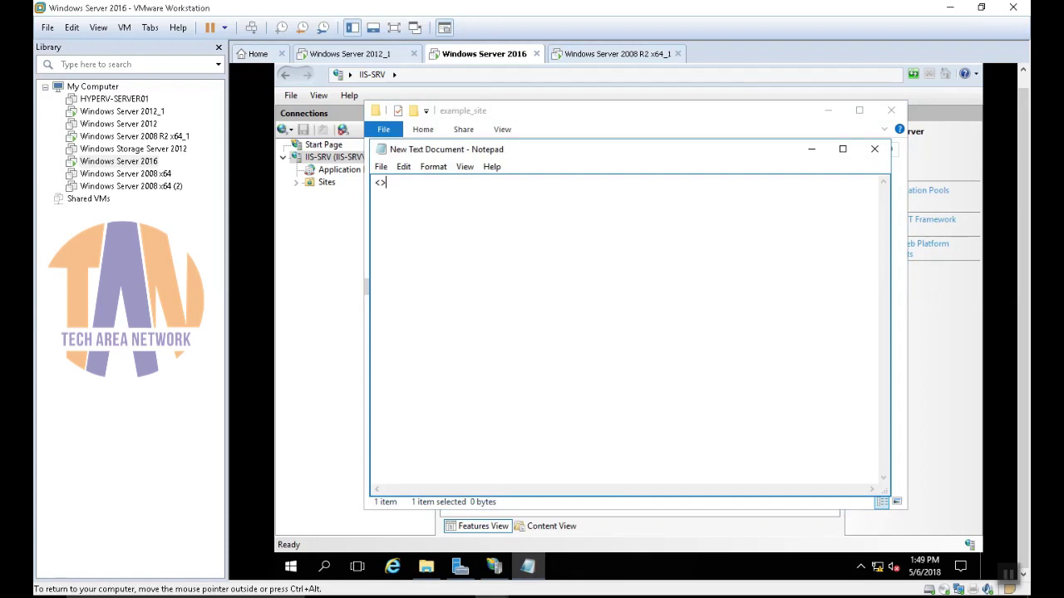
text(<html> )
text(<)
text(body bgcolo)
text(r=)
text(red> )
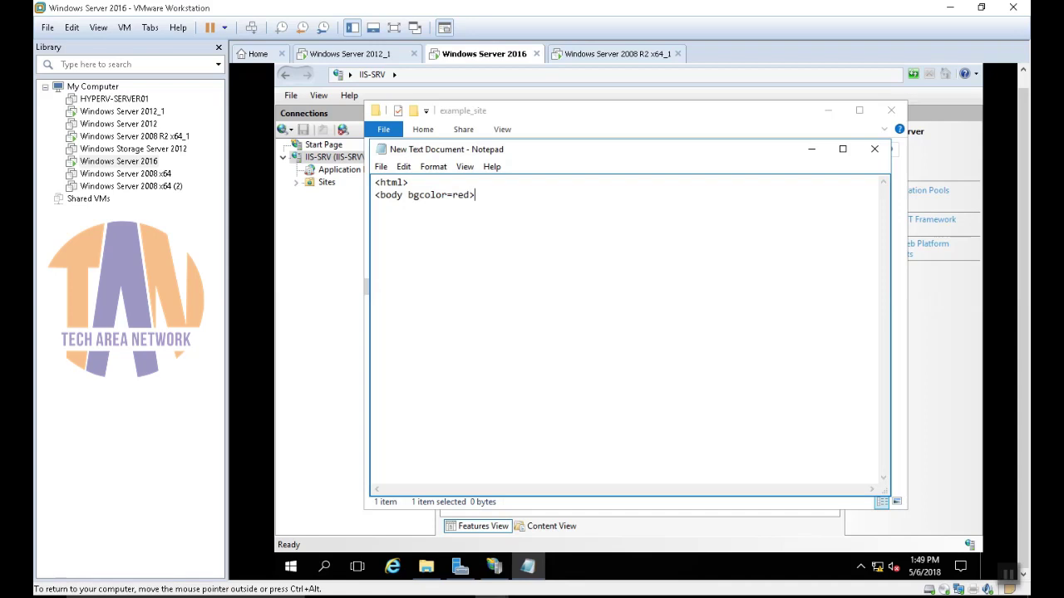
Add an <h1> tag with the text "WELCOME TO TECH AREA NETWORK", followed by closing </BODY> and </HTML> tags.
text(<h1> )
text(WE)
text(LCOME TO TECH A)
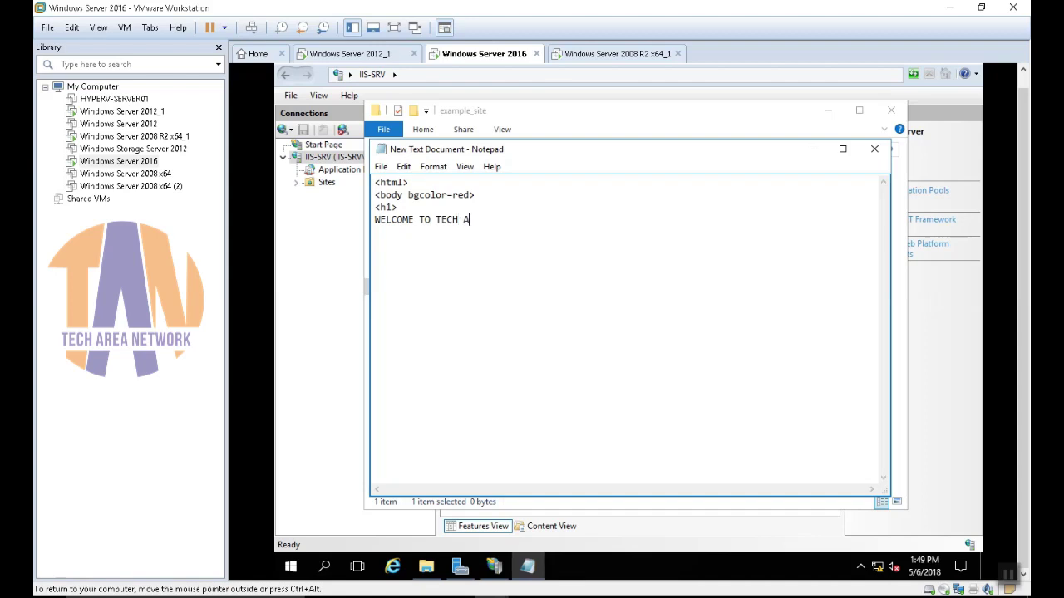
text(REA)
text(/)
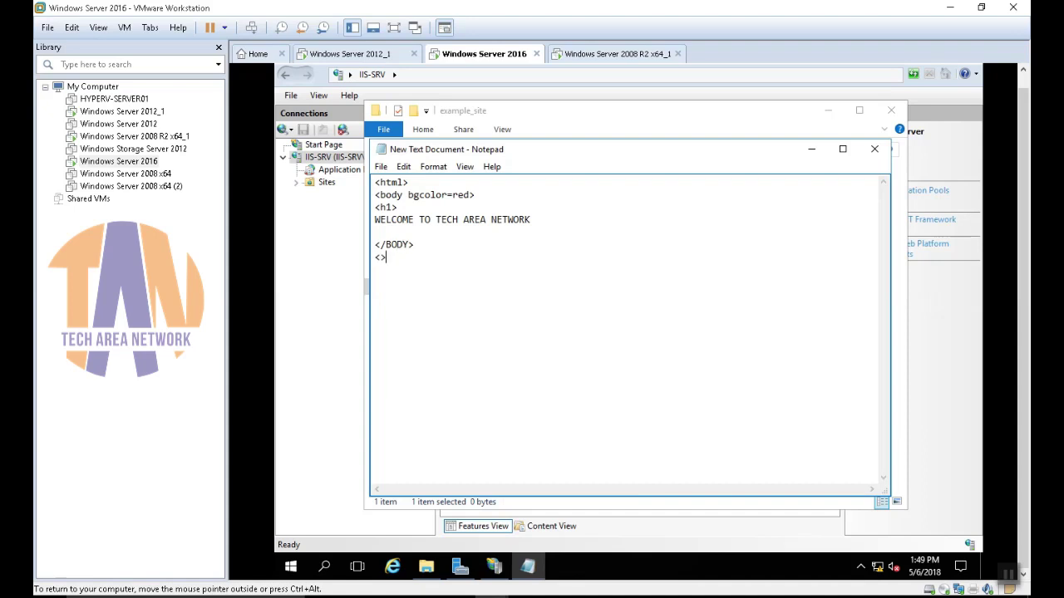
text(HTML)
Save the page as index.html in the example_site folder, then close the document and the folder window.
click(383, 168)
click(409, 228)
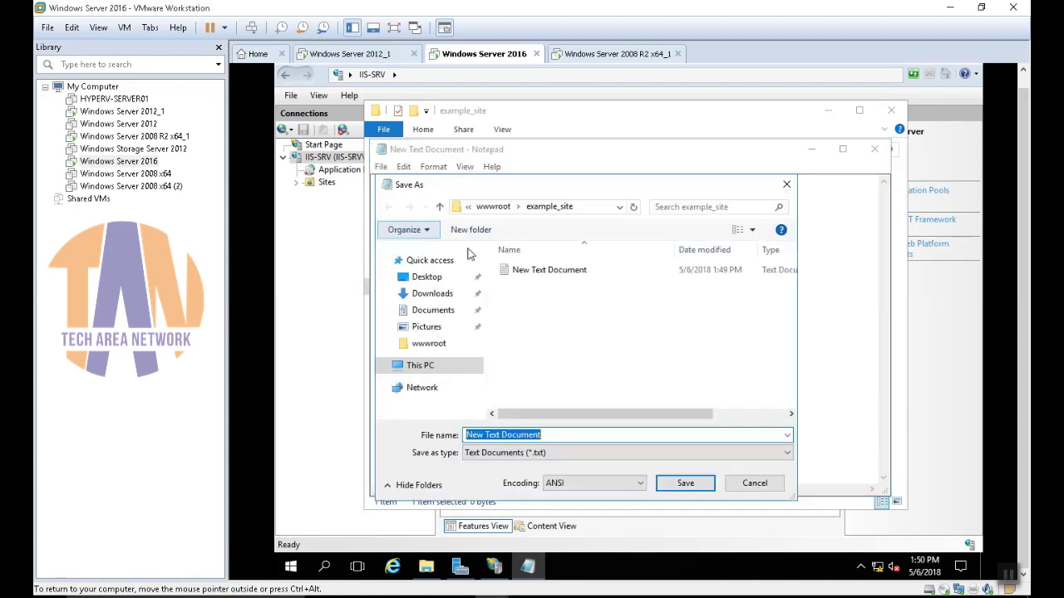
click(597, 206)
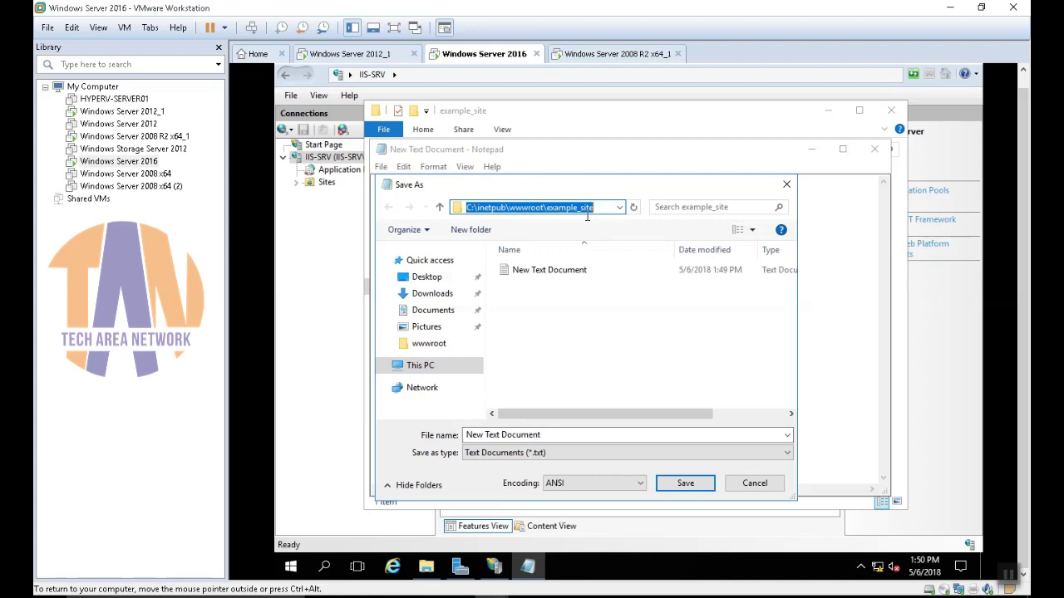
click(549, 314)
click(622, 433)
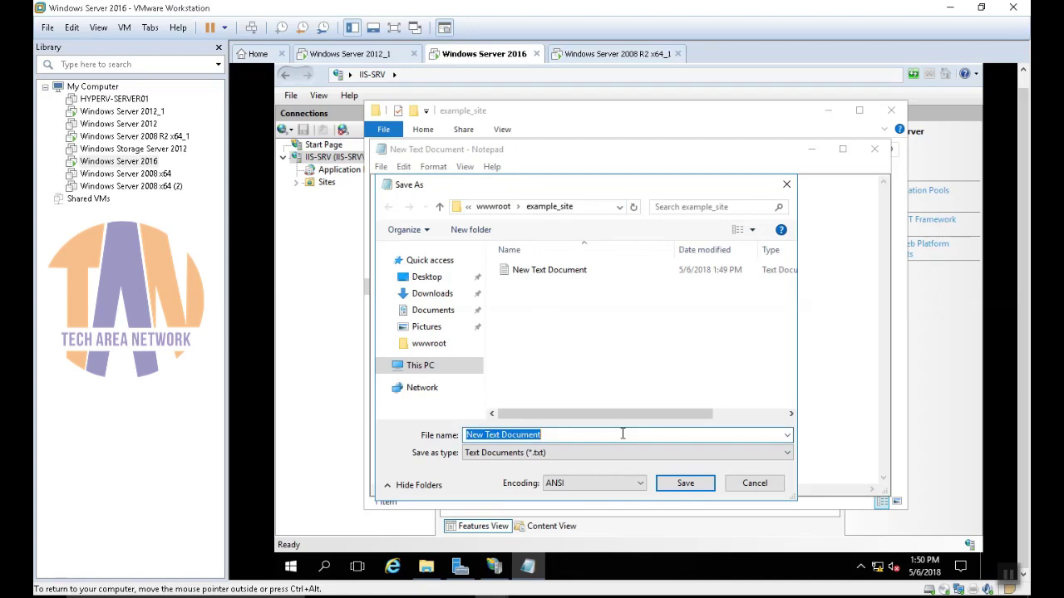
text(")
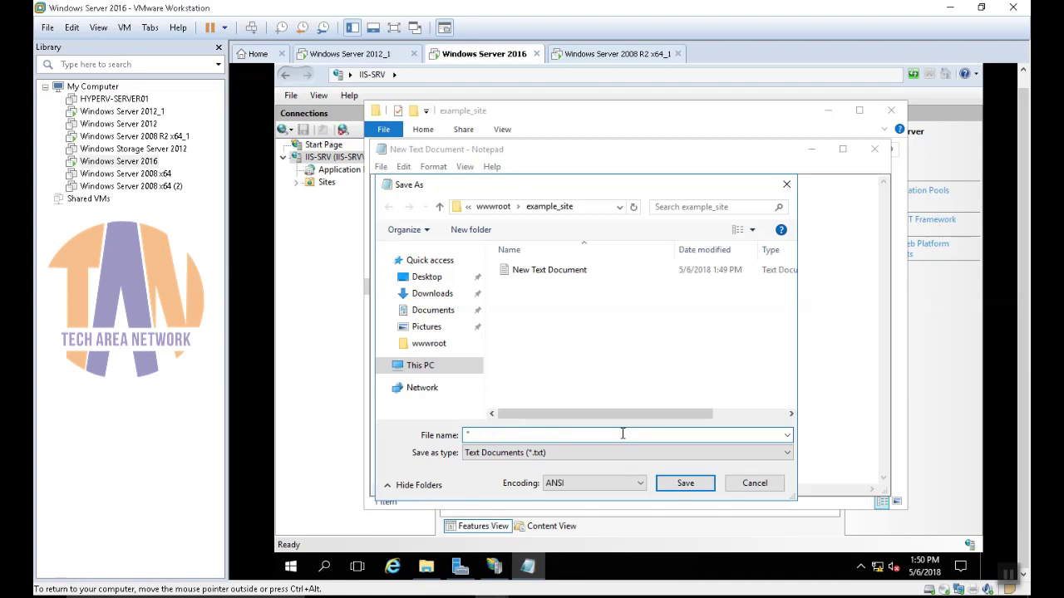
text(index.html)
click(694, 485)
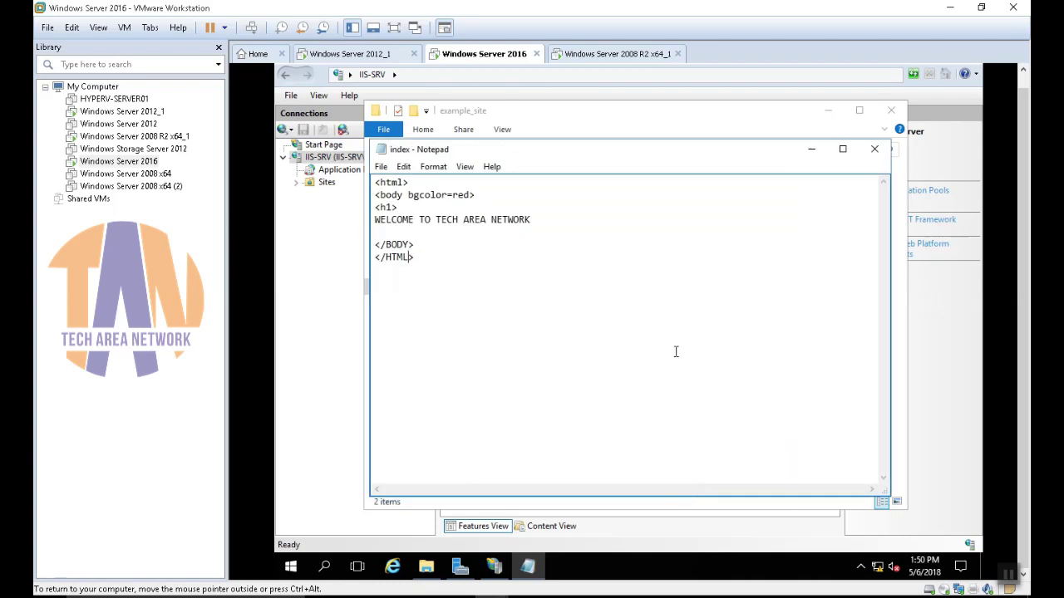
click(875, 148)
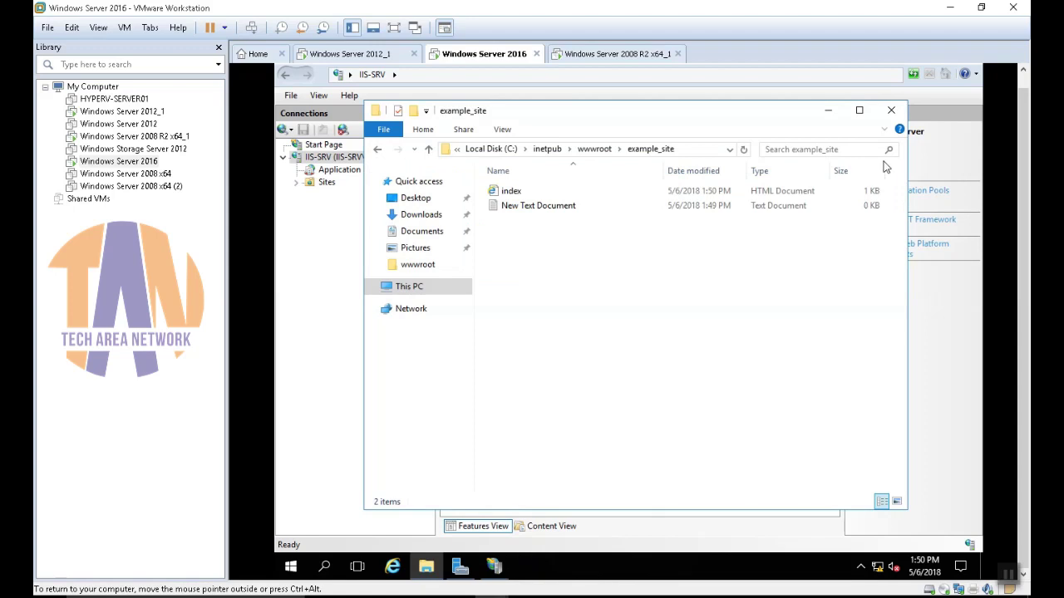
click(892, 113)
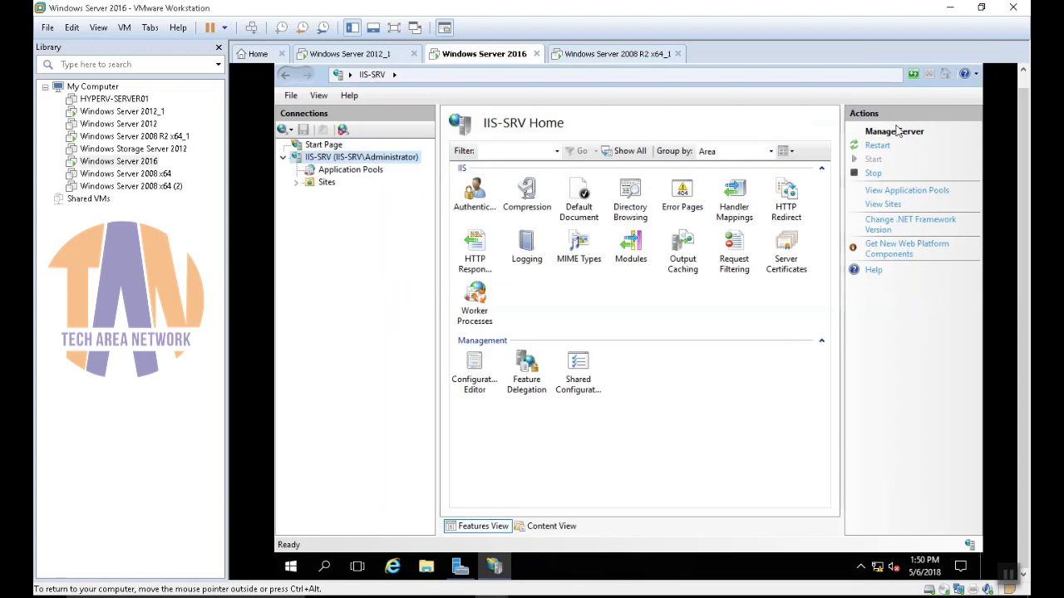
Start adding a website under Sites on IIS-SRV with the site name EXAMPLE_SITE.
click(303, 184)
click(298, 183)
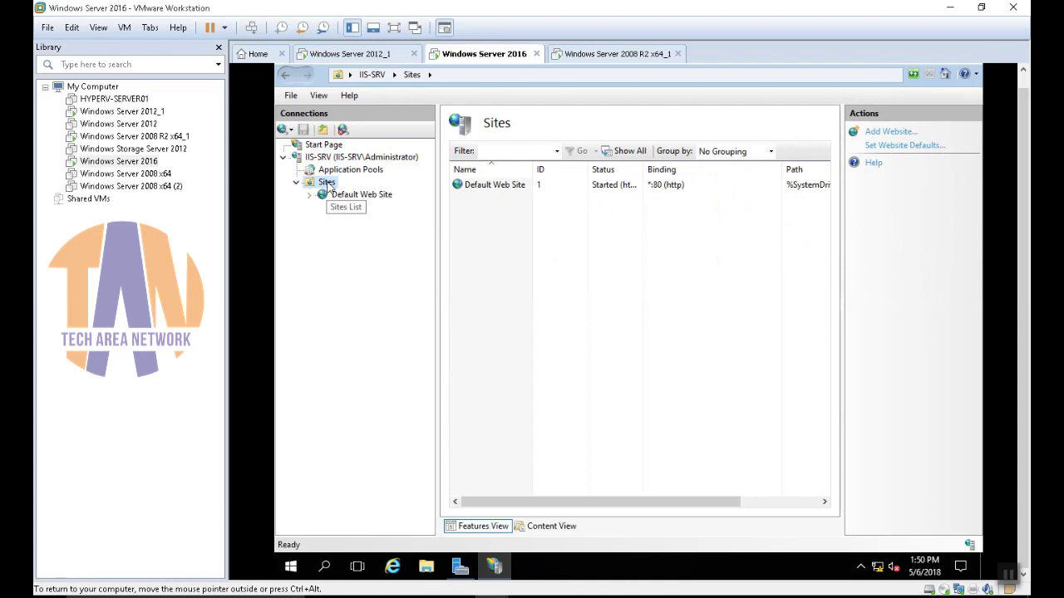
right_click(328, 185)
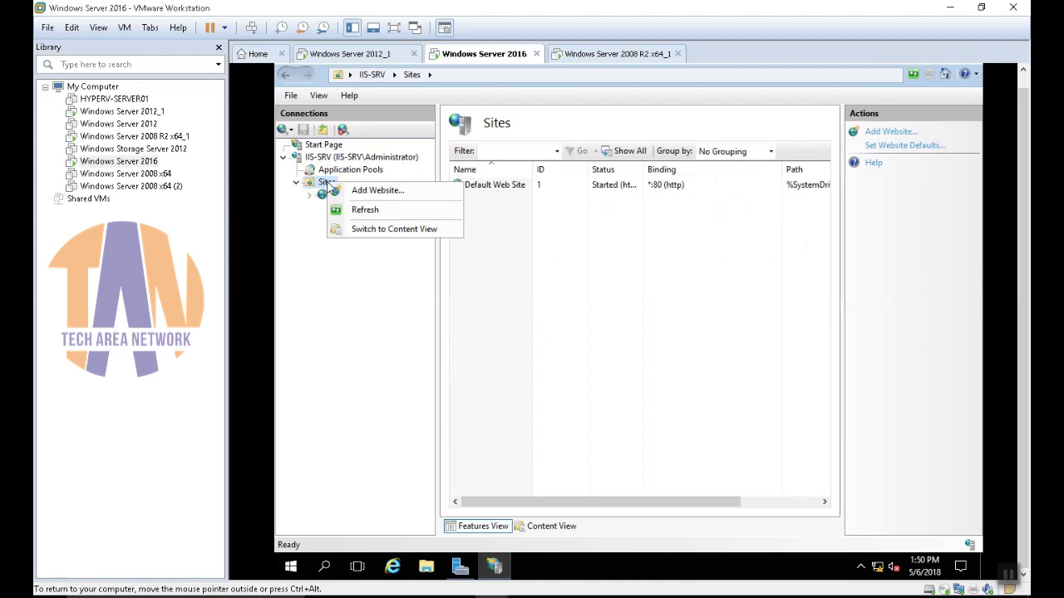
click(413, 191)
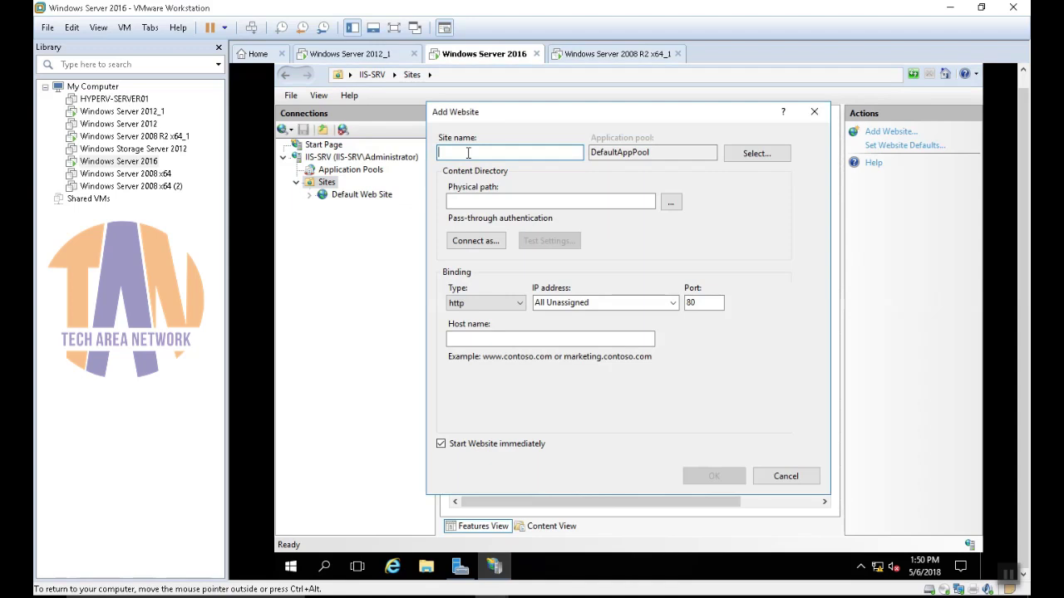
text(EXA)
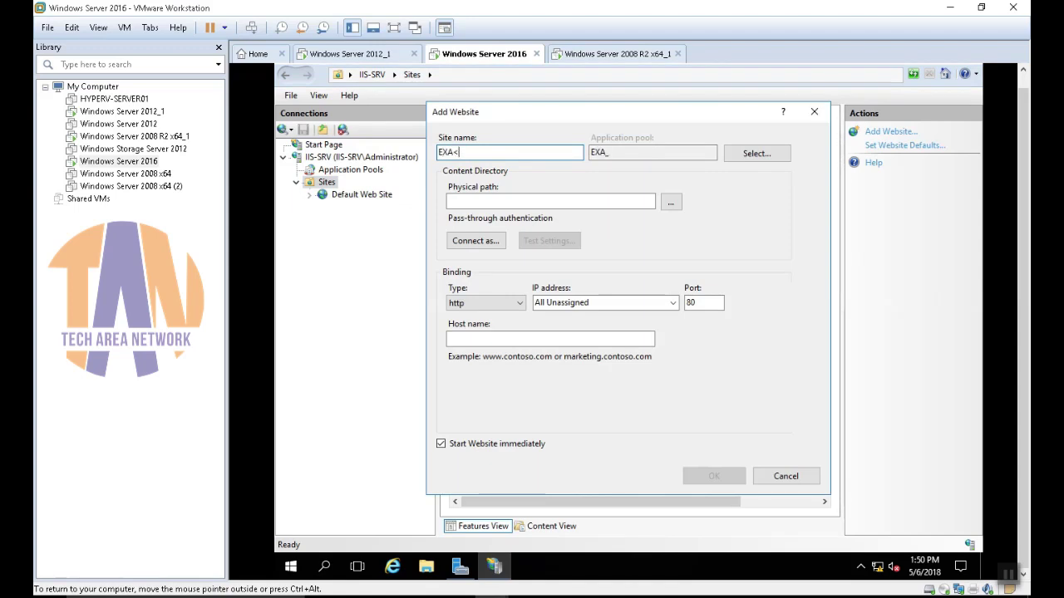
text(MPLE_SITE)
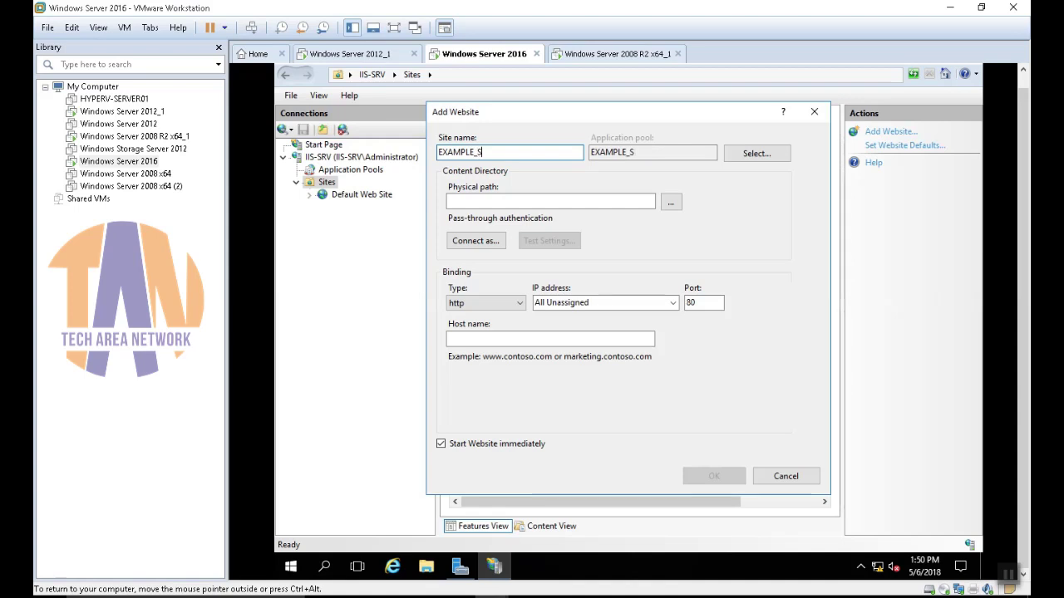
Set the website's physical path to C:\inetpub\wwwroot\example_site by browsing for the folder.
click(671, 204)
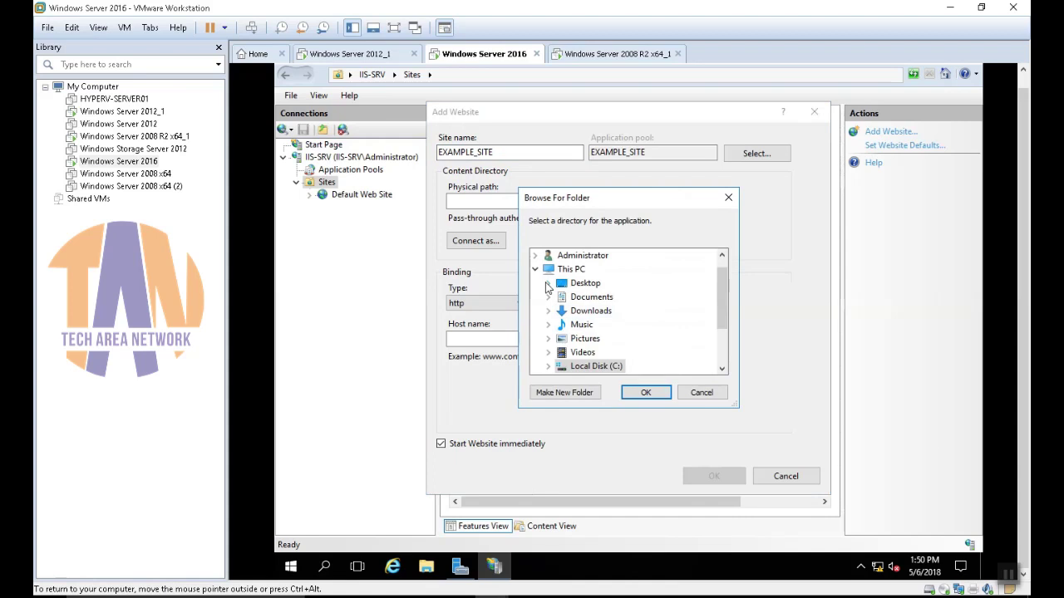
click(548, 369)
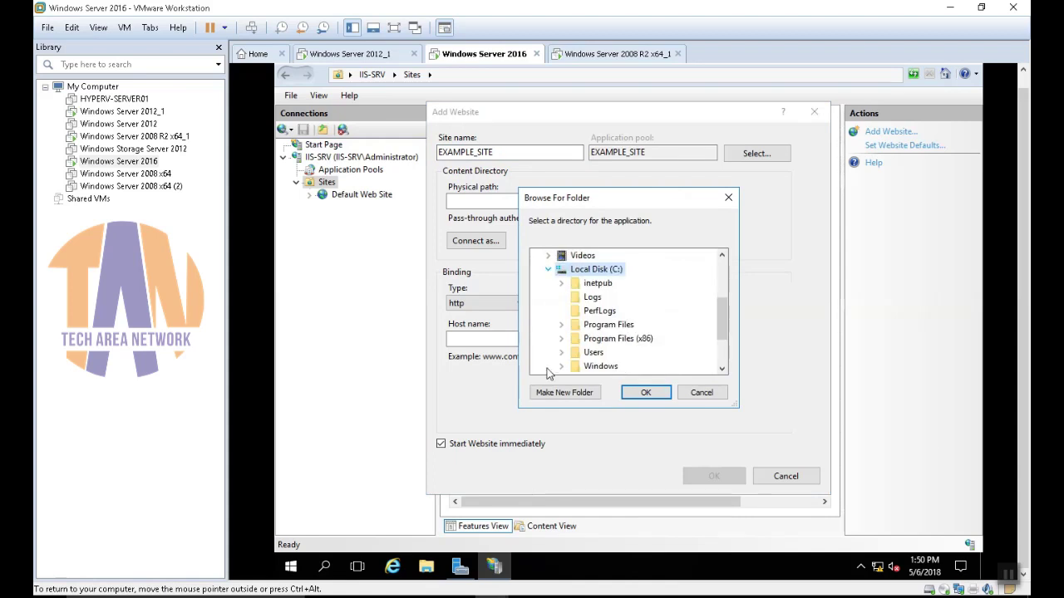
click(562, 284)
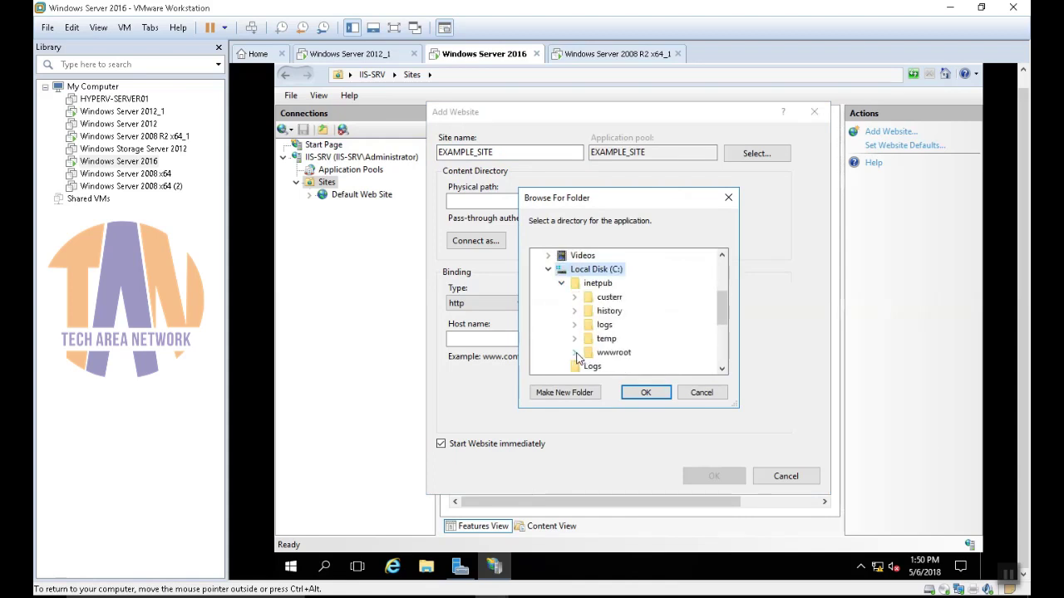
click(574, 352)
click(721, 369)
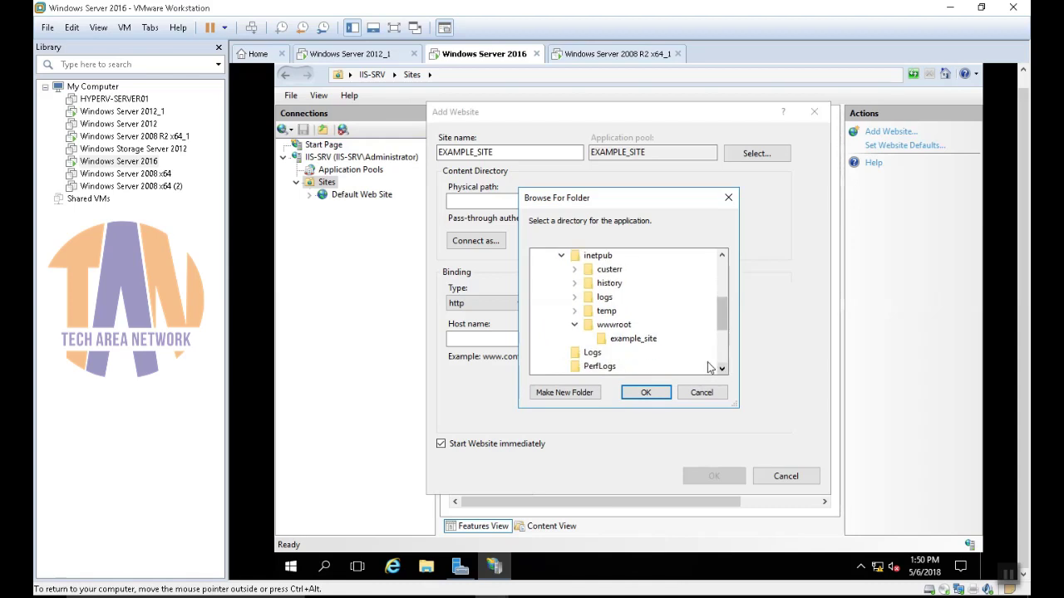
click(629, 340)
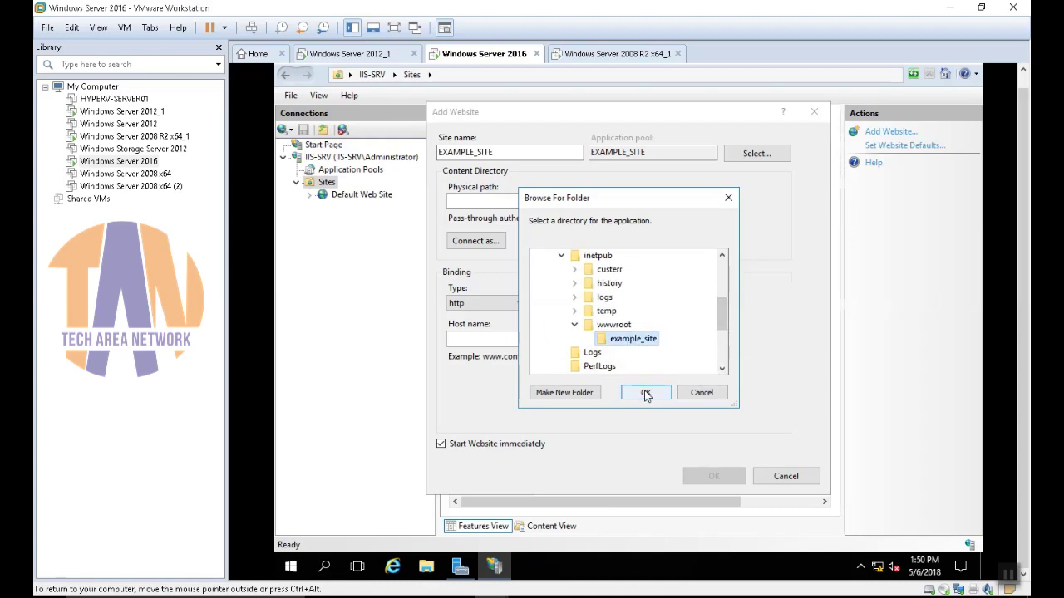
click(646, 394)
click(672, 304)
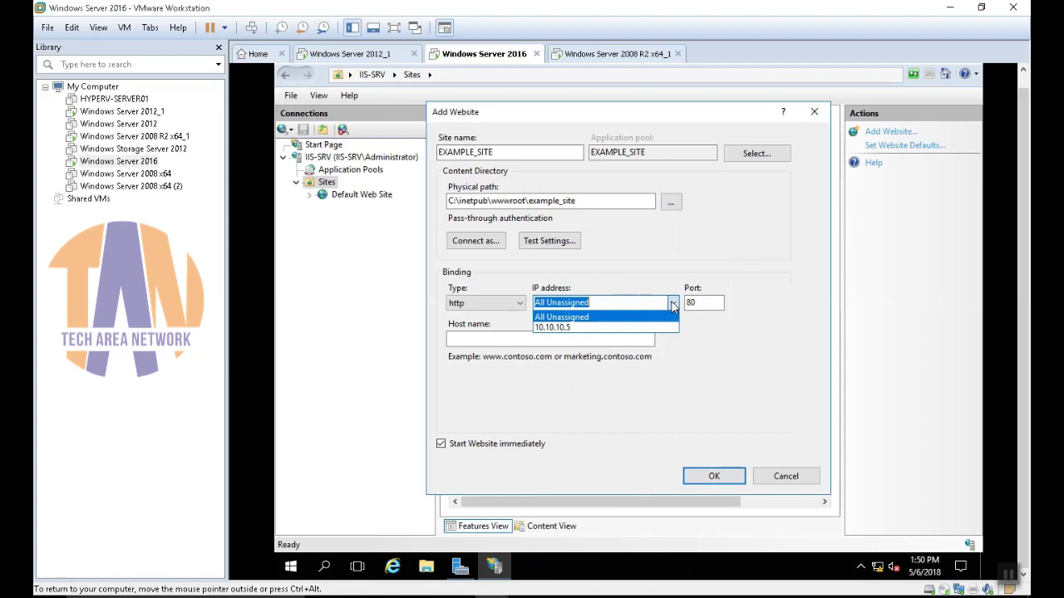
click(570, 327)
click(588, 307)
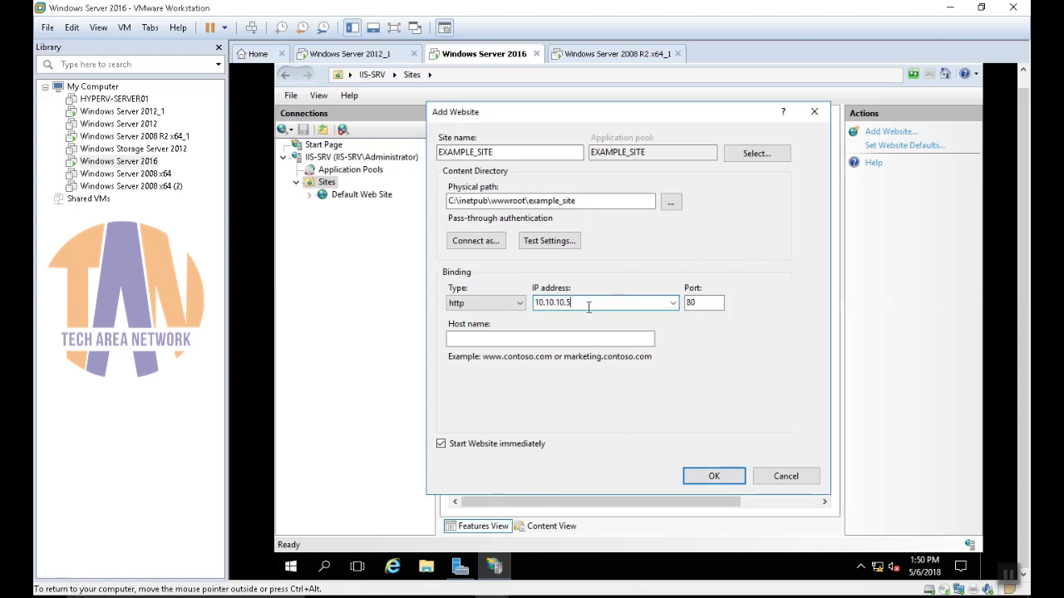
click(486, 341)
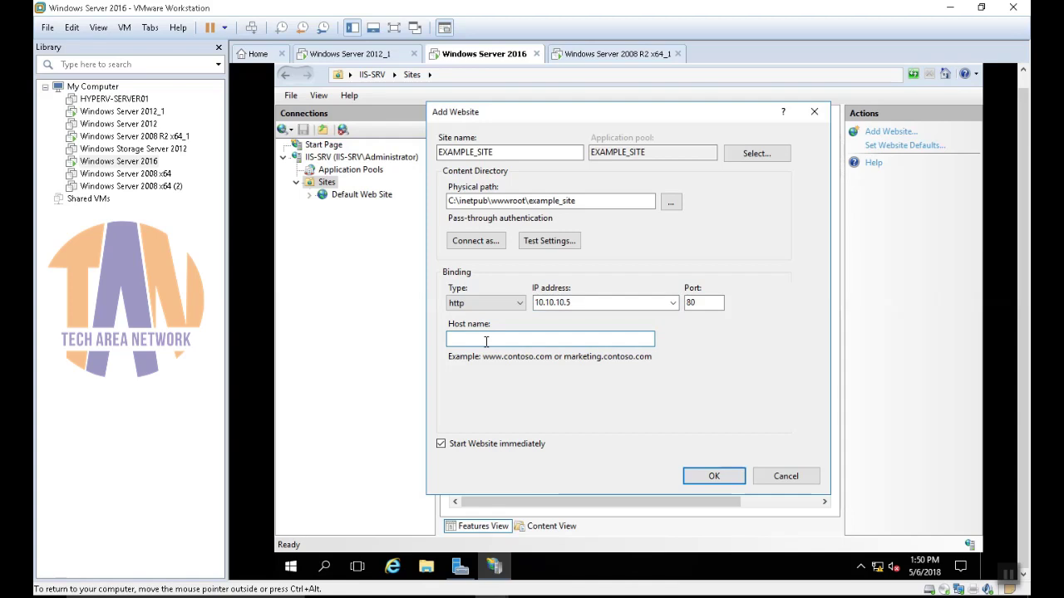
text(www)
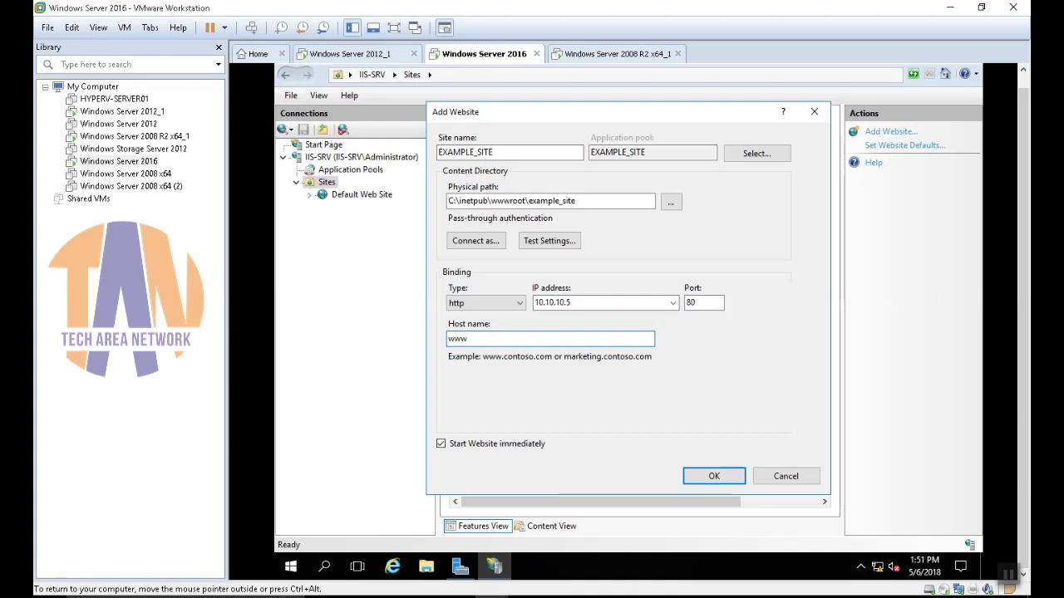
text(.ex)
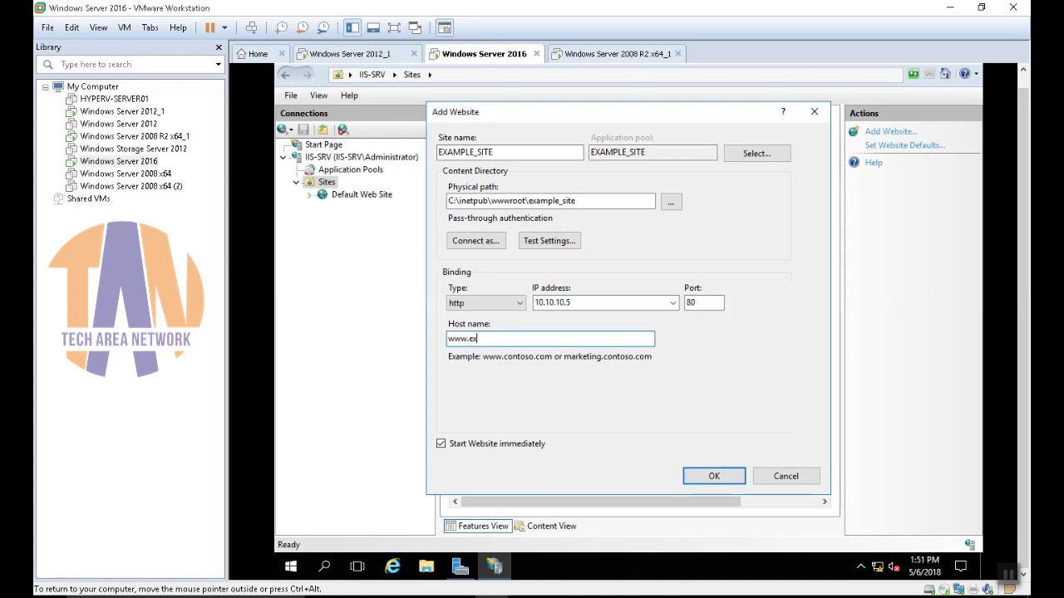
text(ample.org)
click(714, 477)
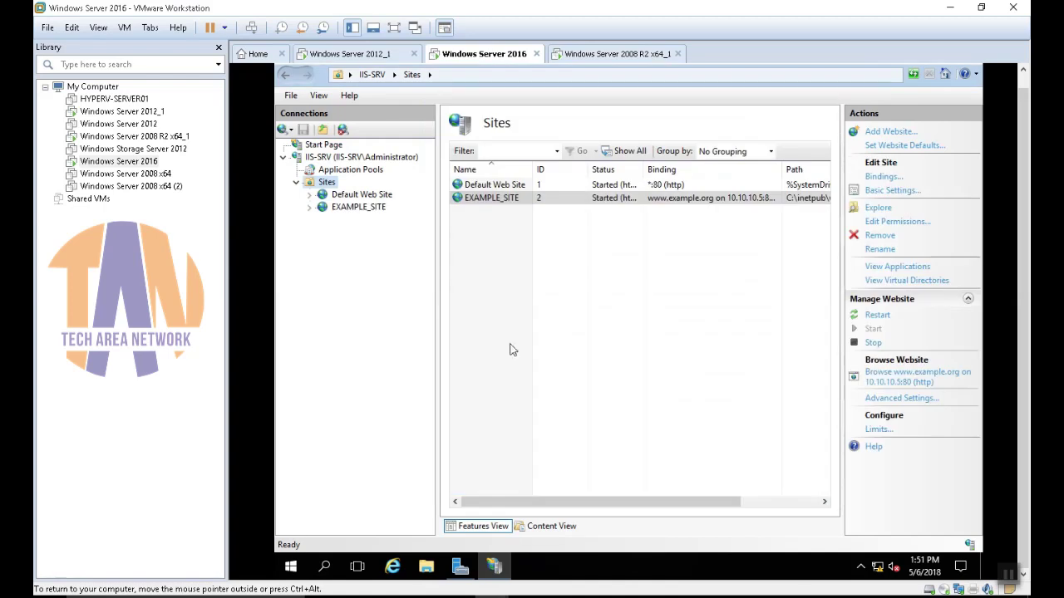
Move index.html to the top of EXAMPLE_SITE's default document list, accepting the change to the inherited order.
click(321, 208)
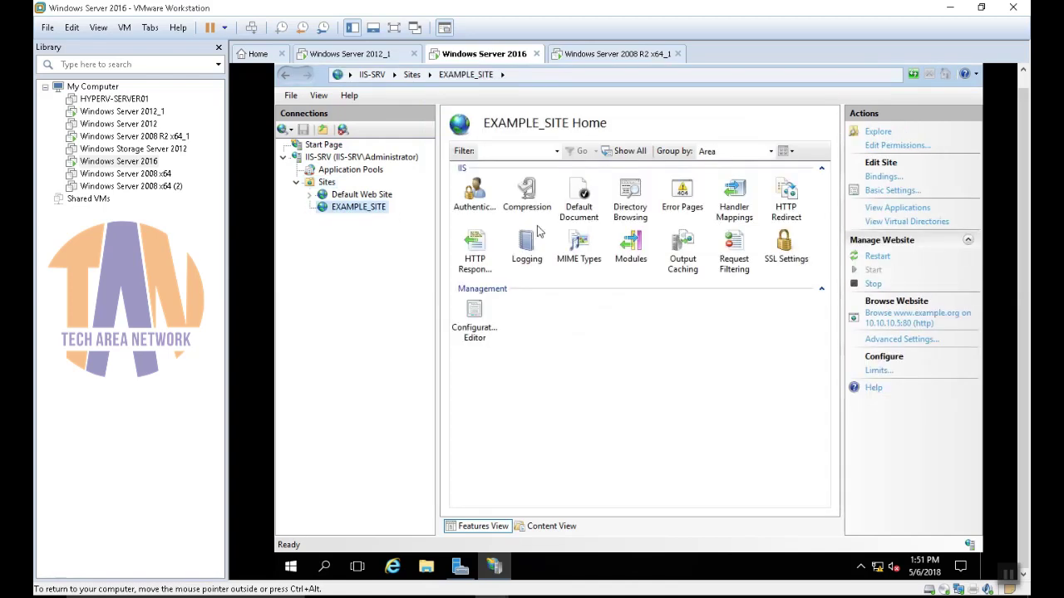
double_click(584, 195)
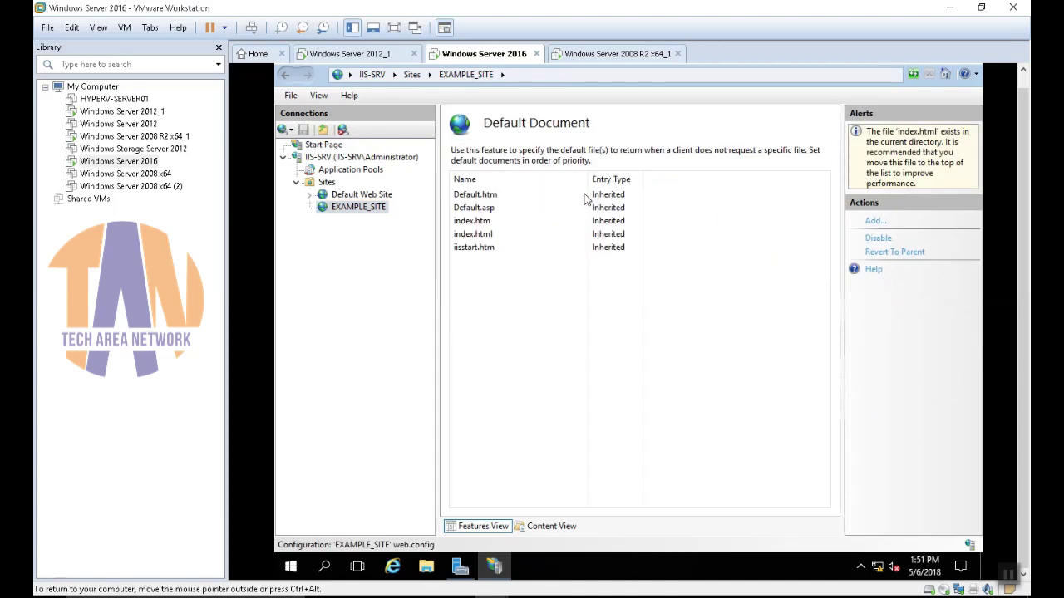
click(478, 239)
click(881, 252)
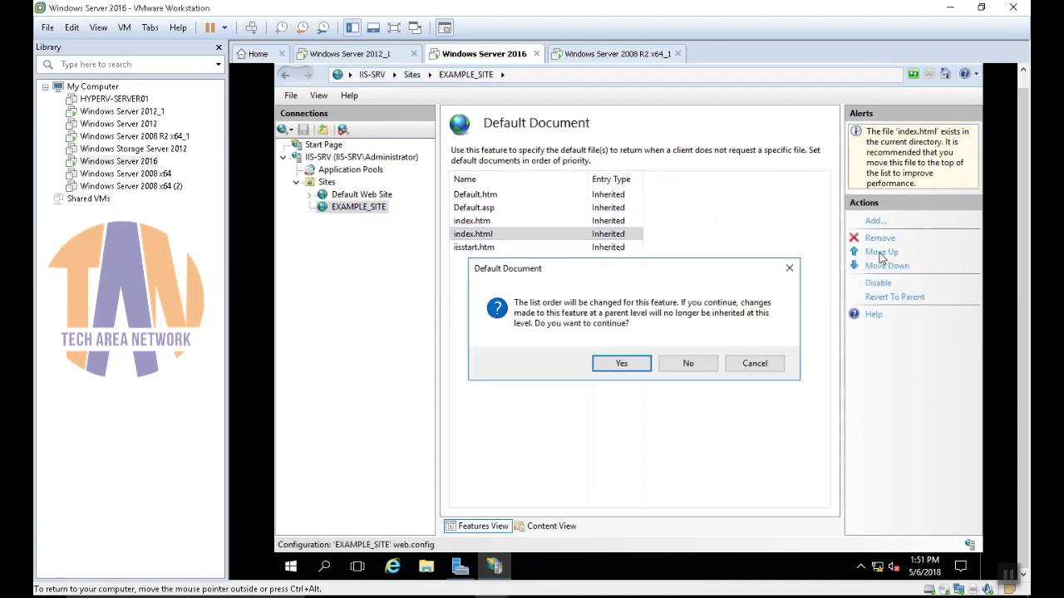
click(625, 363)
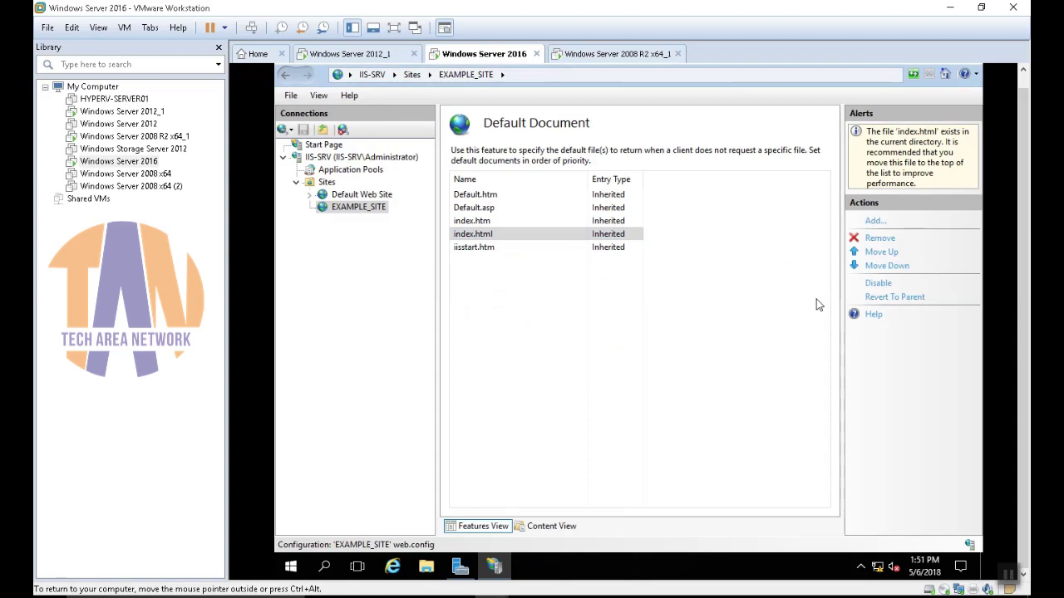
click(892, 258)
click(891, 258)
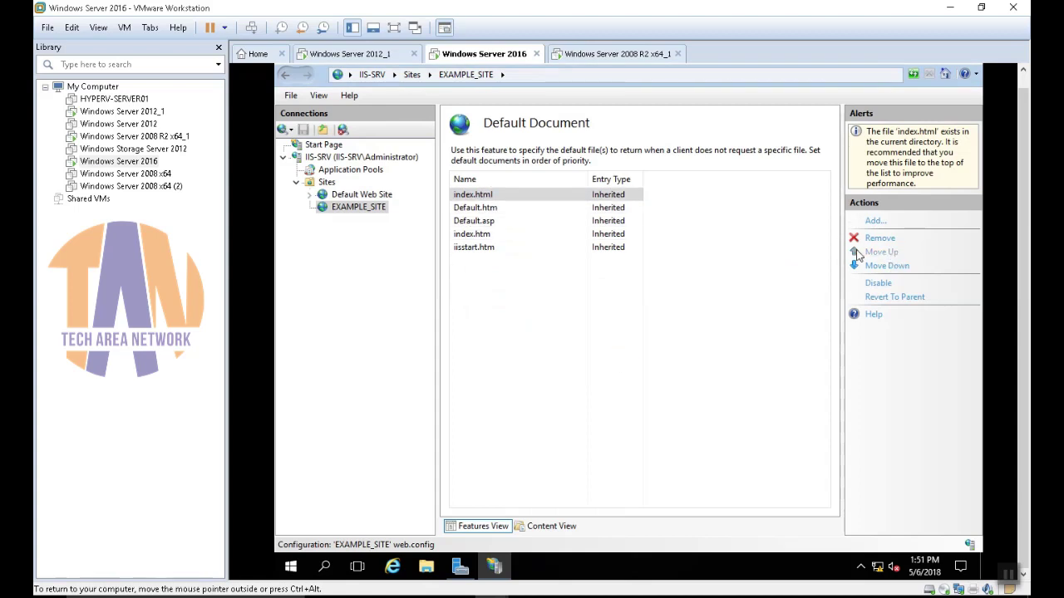
Open the site bindings of EXAMPLE_SITE and examine the existing http entry.
click(338, 215)
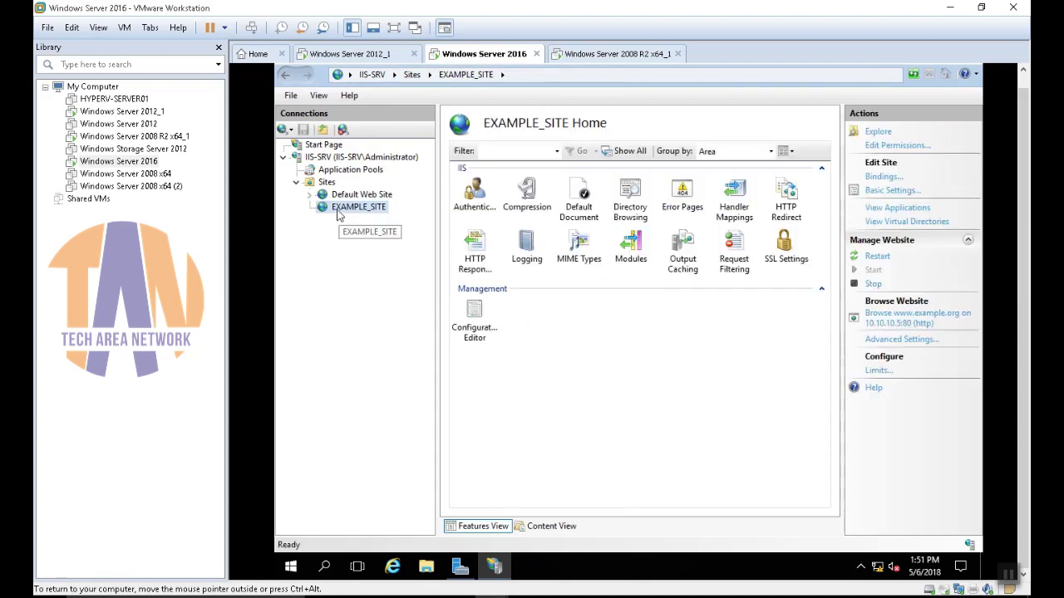
click(883, 179)
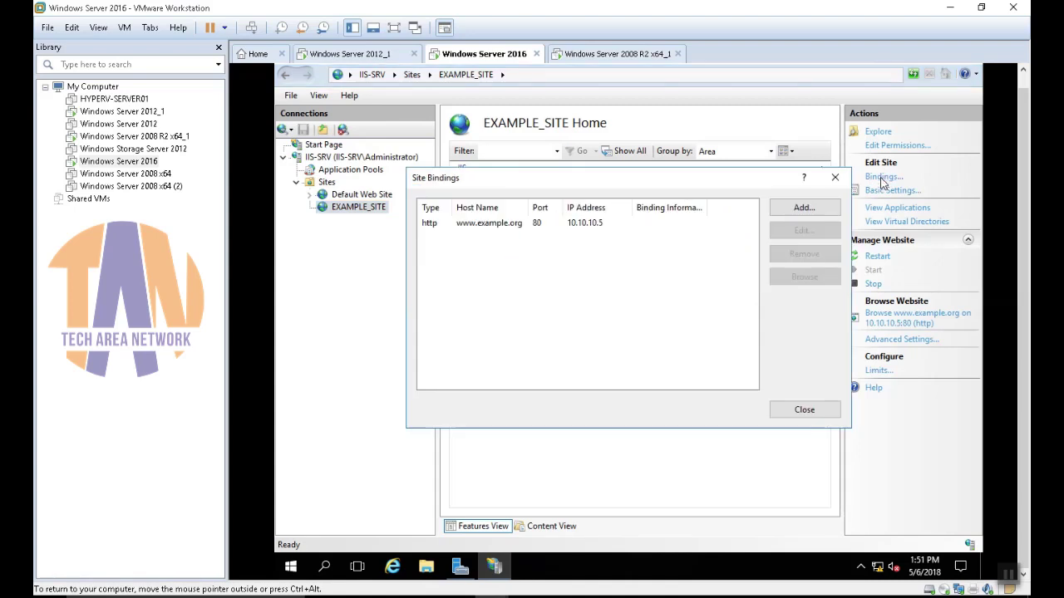
click(487, 224)
click(467, 243)
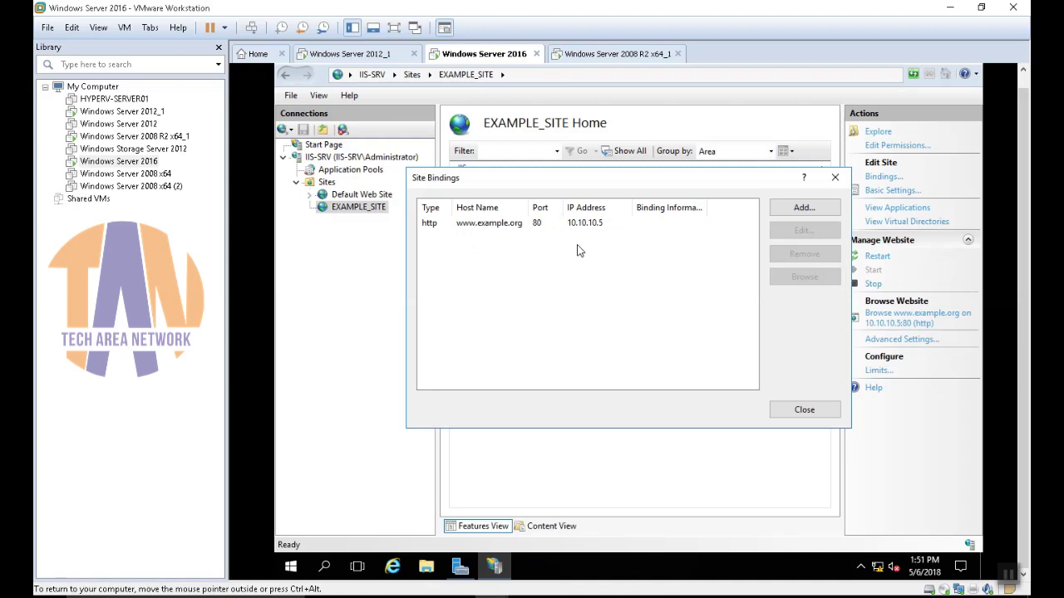
click(480, 226)
click(537, 268)
click(803, 409)
Switch to the Windows Server 2012_1 virtual machine and open DNS Manager from Server Manager.
click(349, 53)
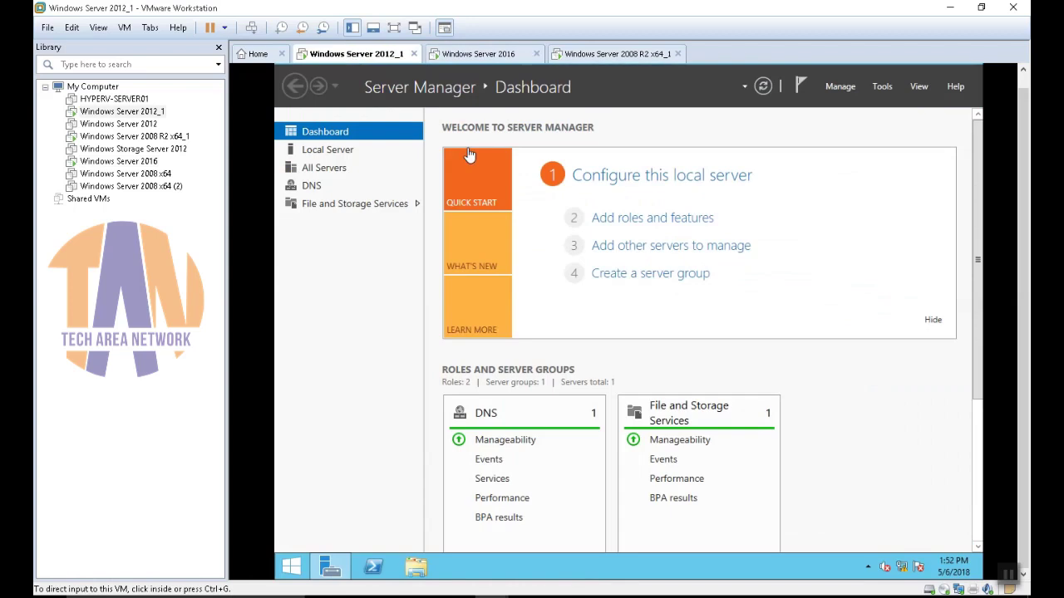
click(882, 88)
click(830, 152)
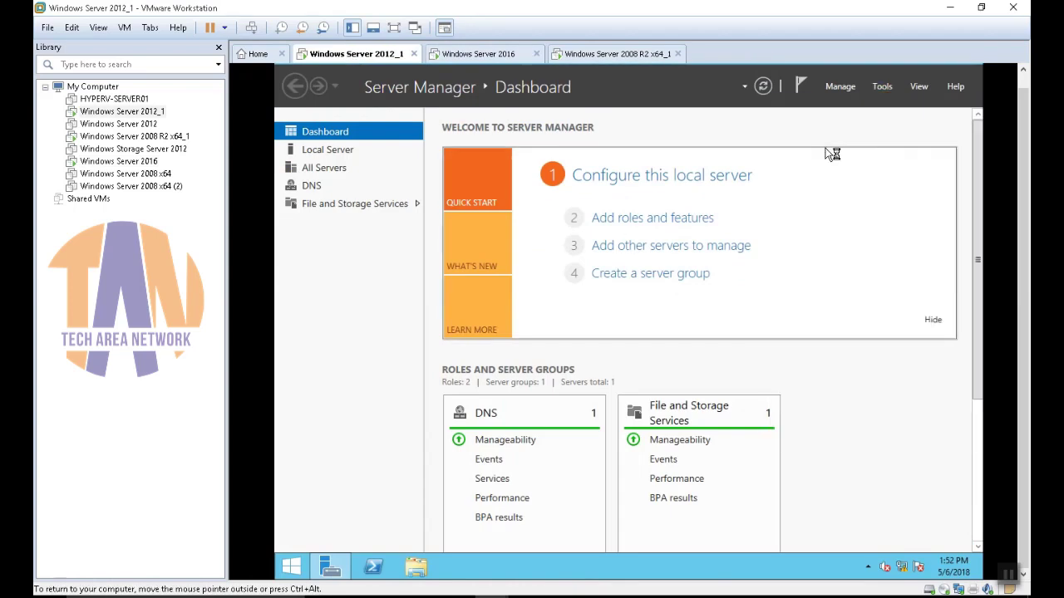
Create a primary forward lookup zone named example.org with the new zone file example.org.dns.
right_click(336, 136)
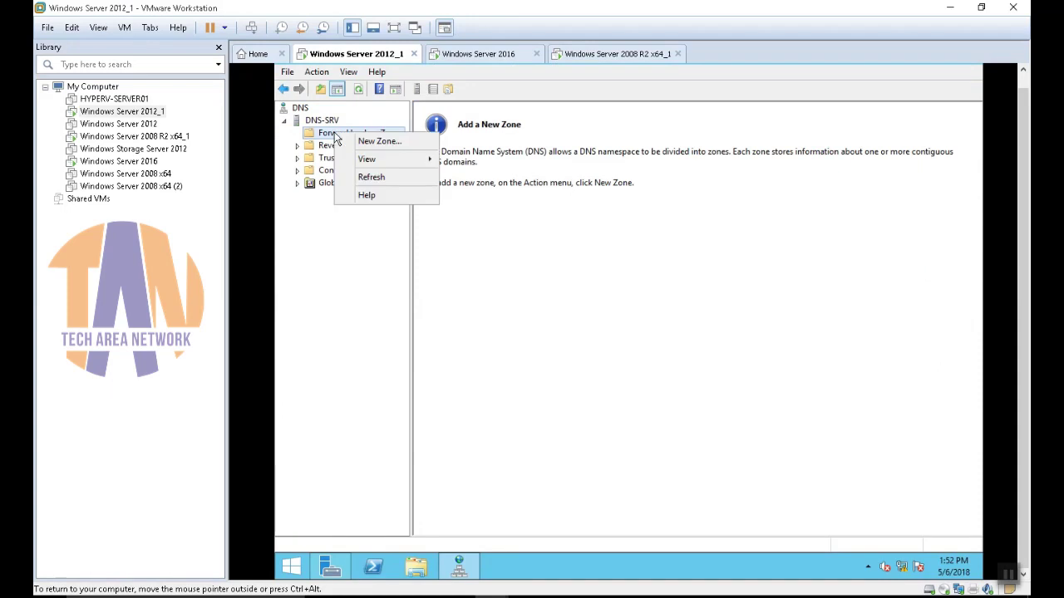
click(363, 141)
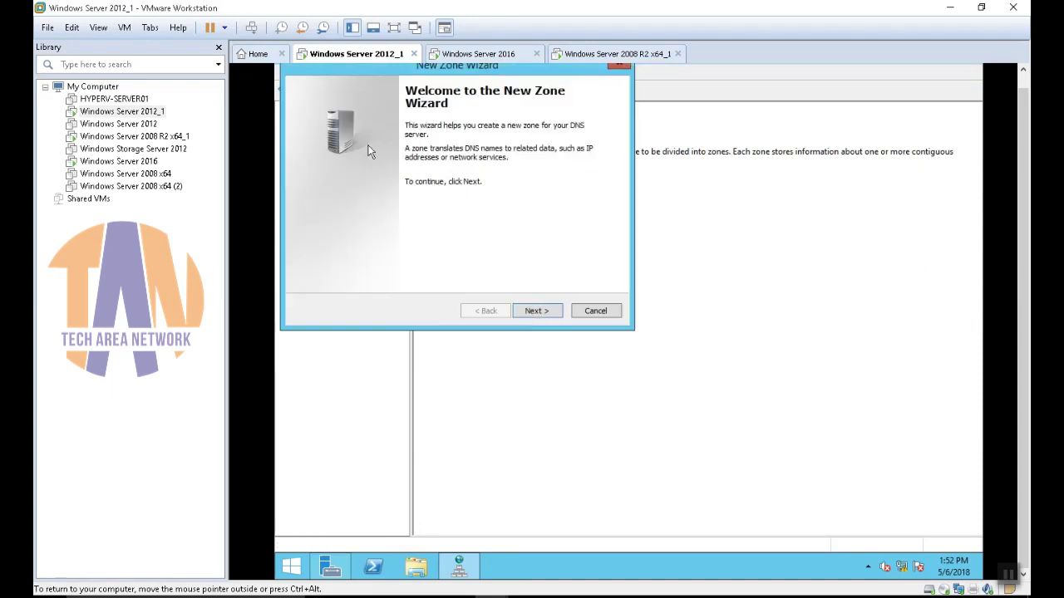
click(534, 310)
click(534, 310)
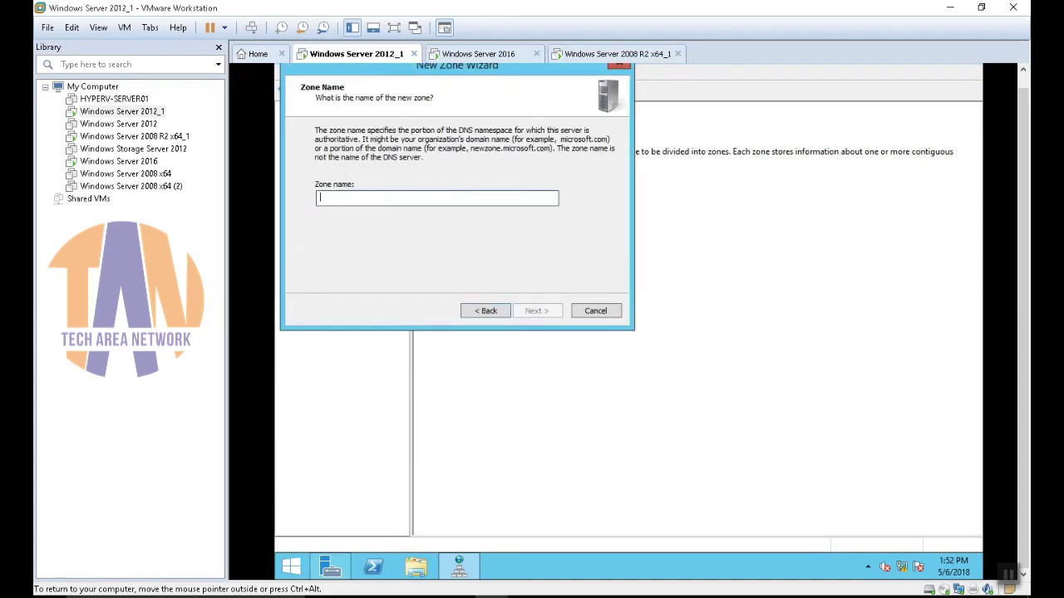
text(exampl)
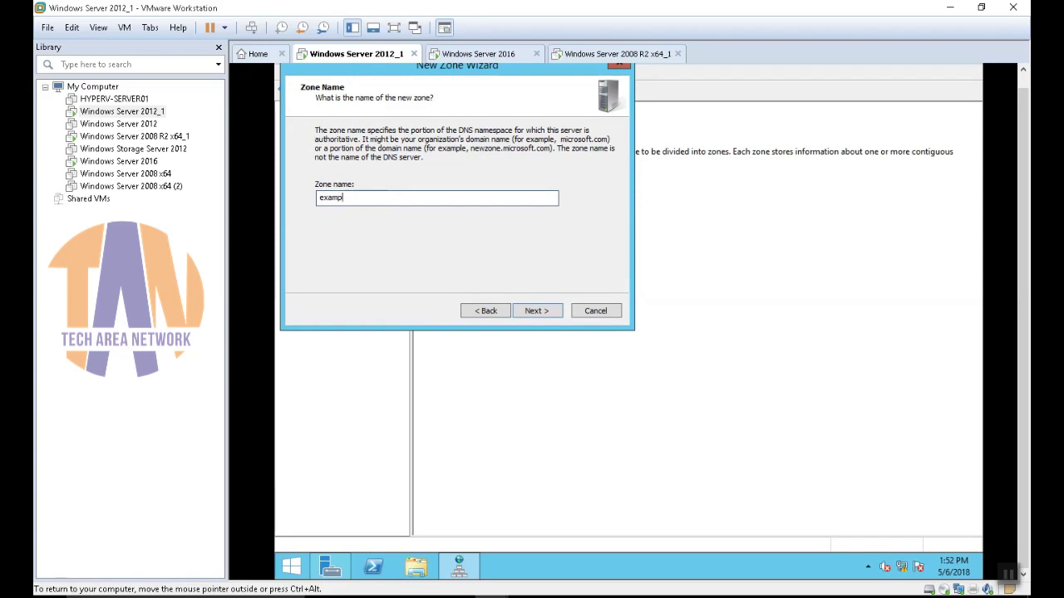
text(e.org)
click(536, 312)
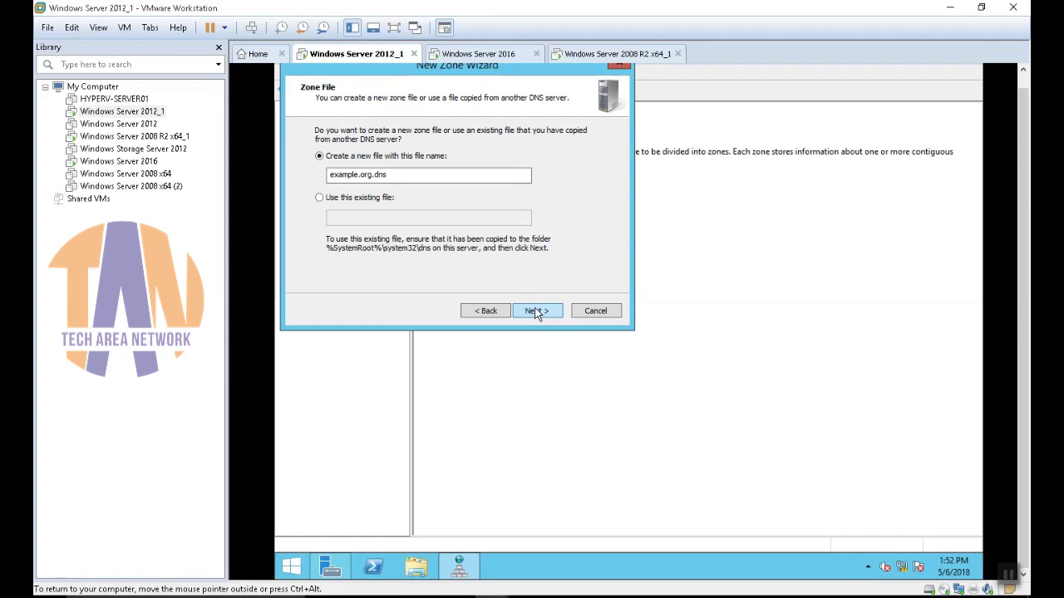
click(536, 311)
click(536, 311)
click(536, 310)
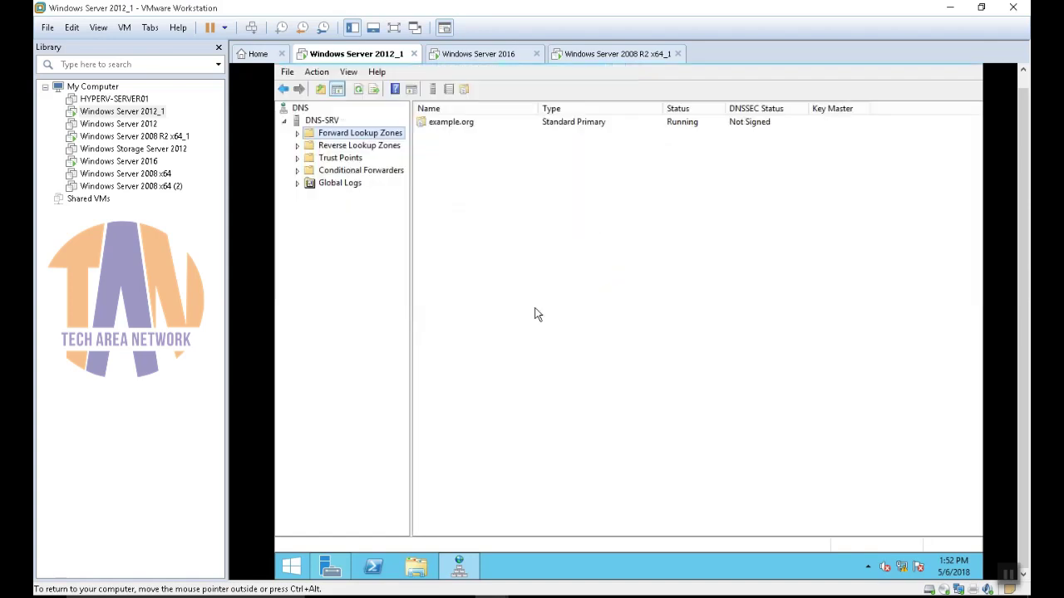
Add a host (A) record named www with IP address 10.10.10.5 to the example.org zone.
click(297, 134)
click(338, 147)
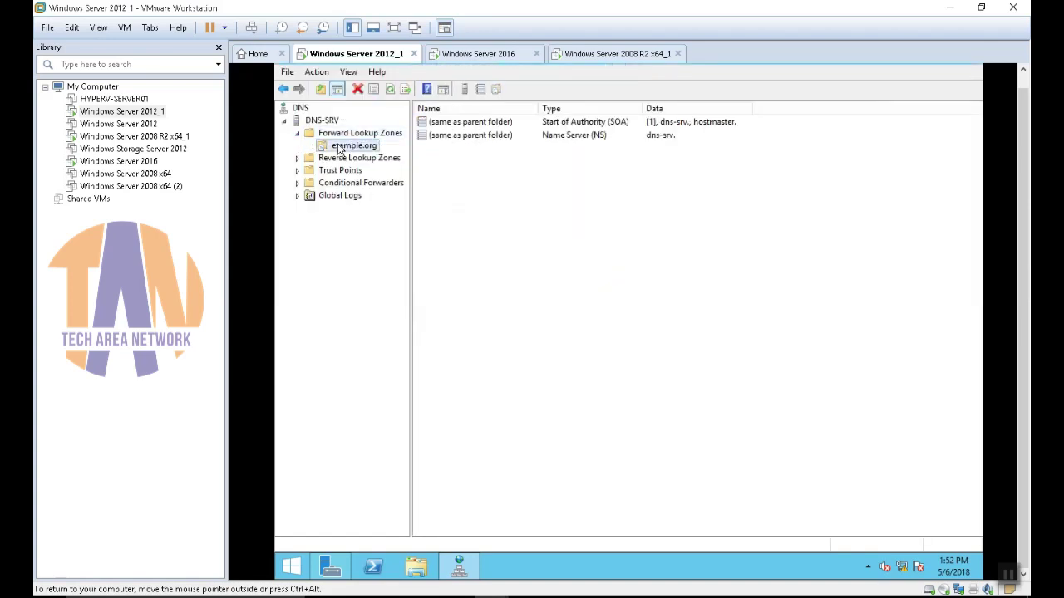
right_click(465, 167)
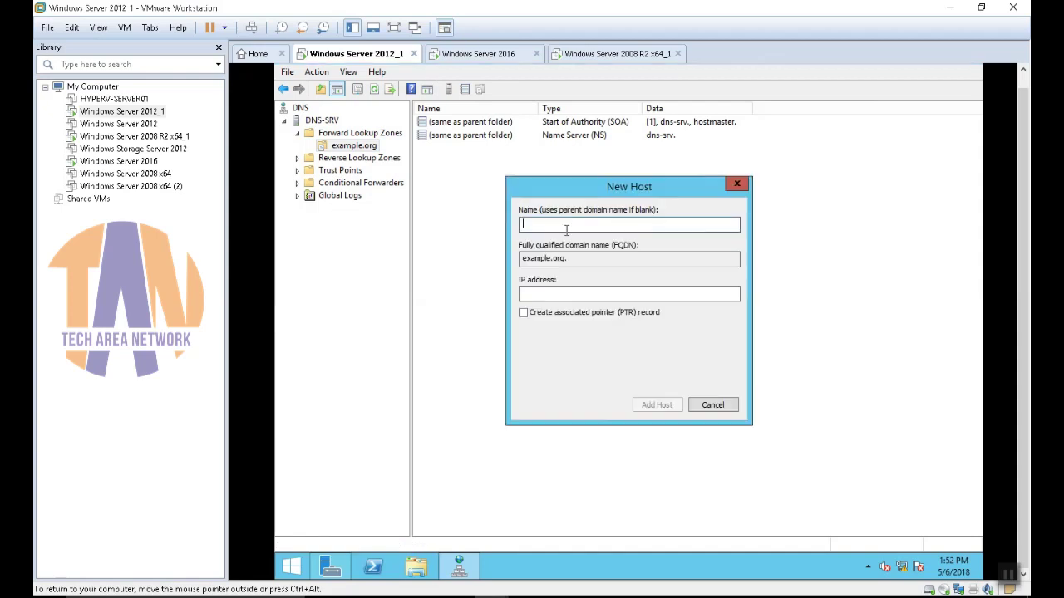
text(www)
click(535, 295)
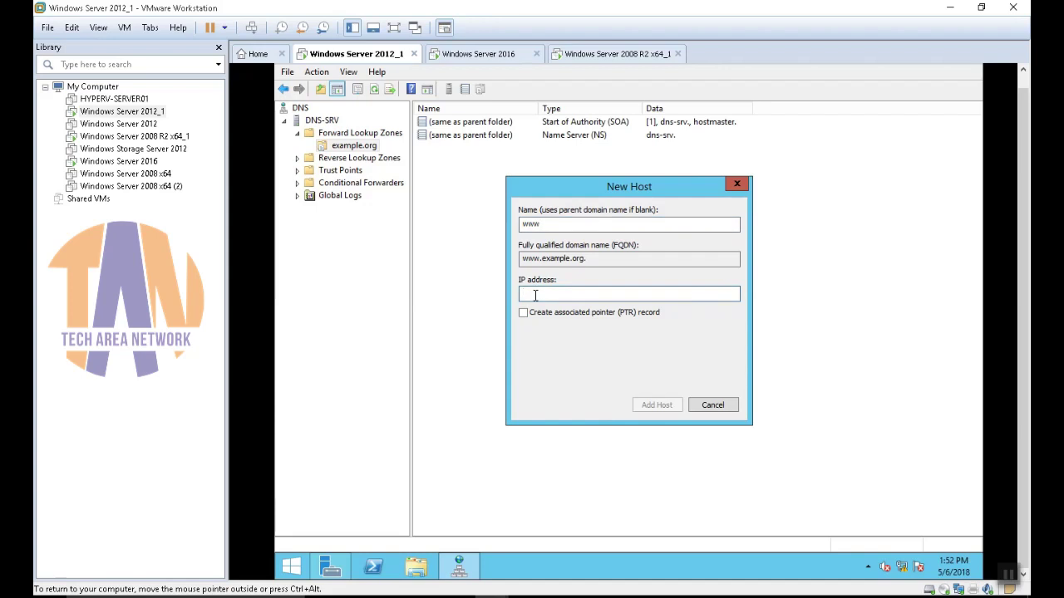
text(10.10.10.5)
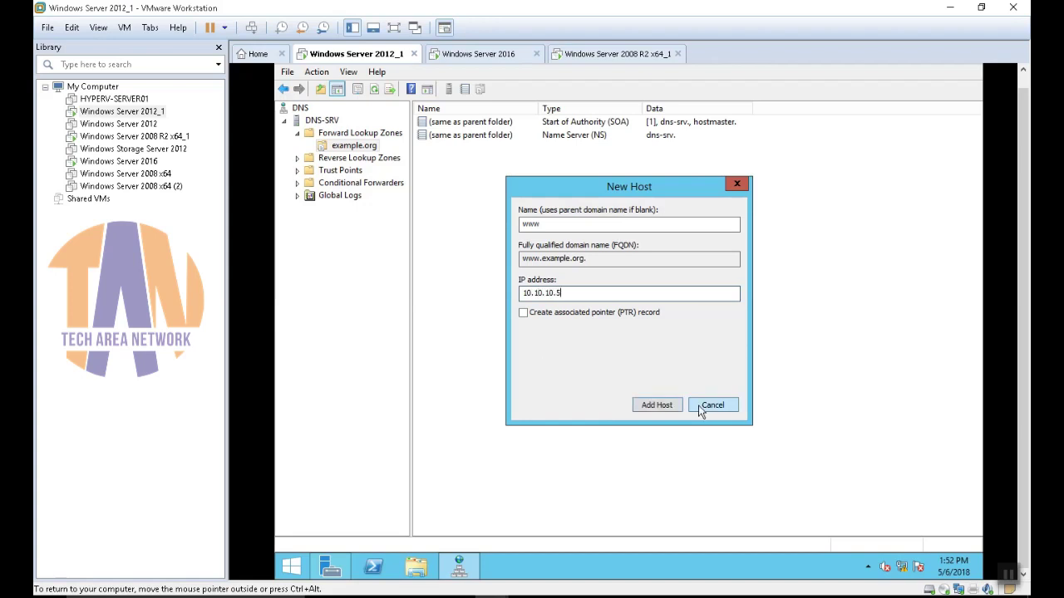
click(663, 406)
click(743, 357)
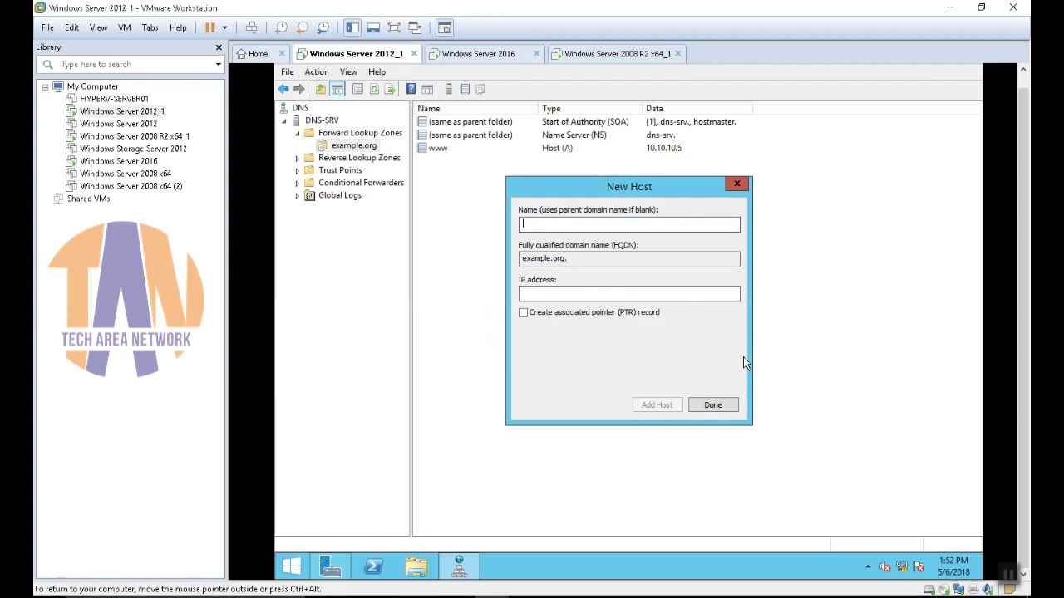
click(712, 405)
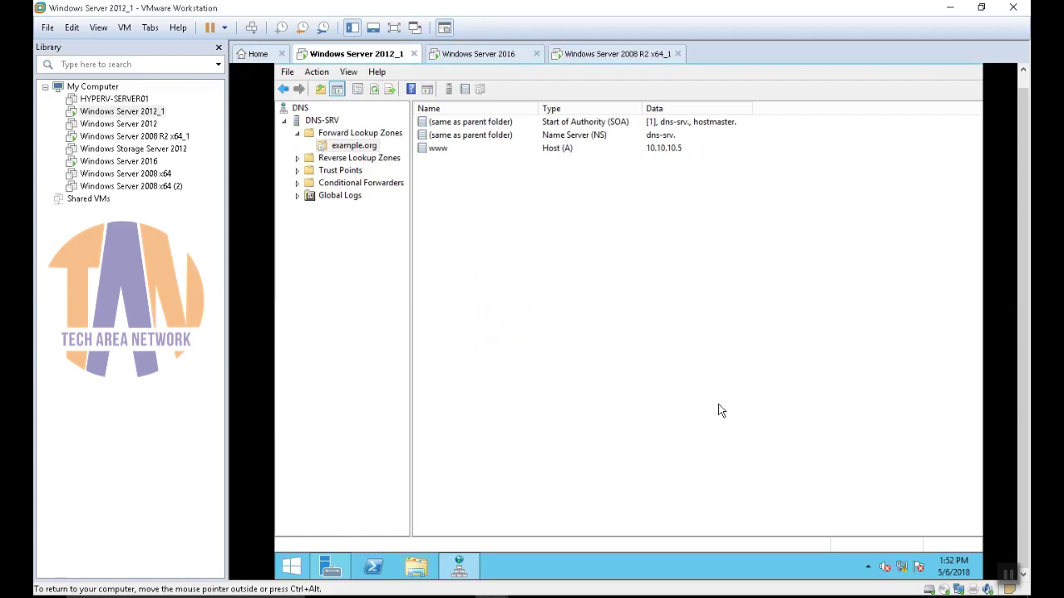
click(441, 149)
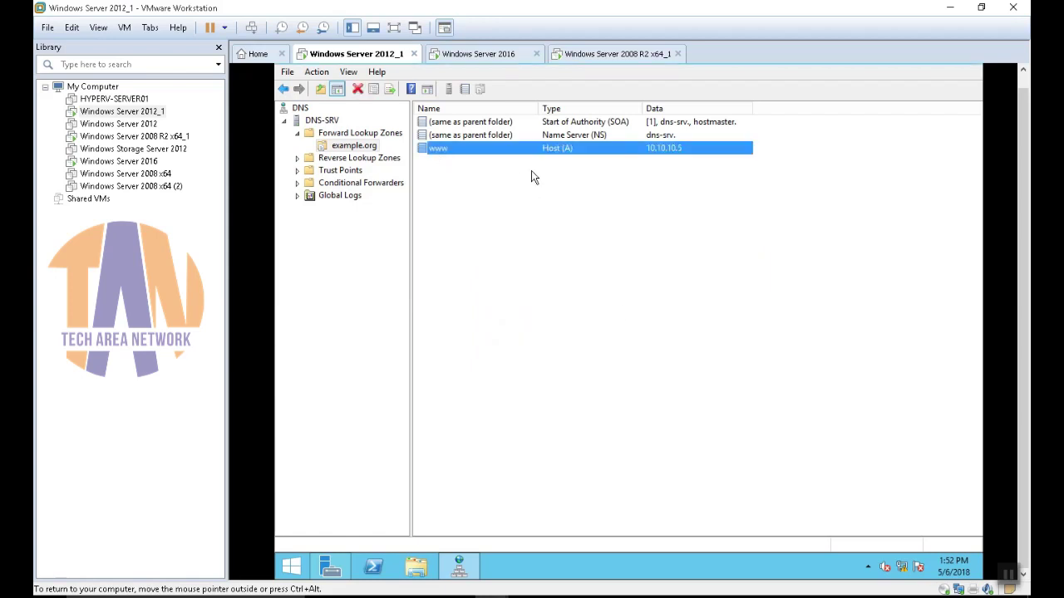
click(615, 55)
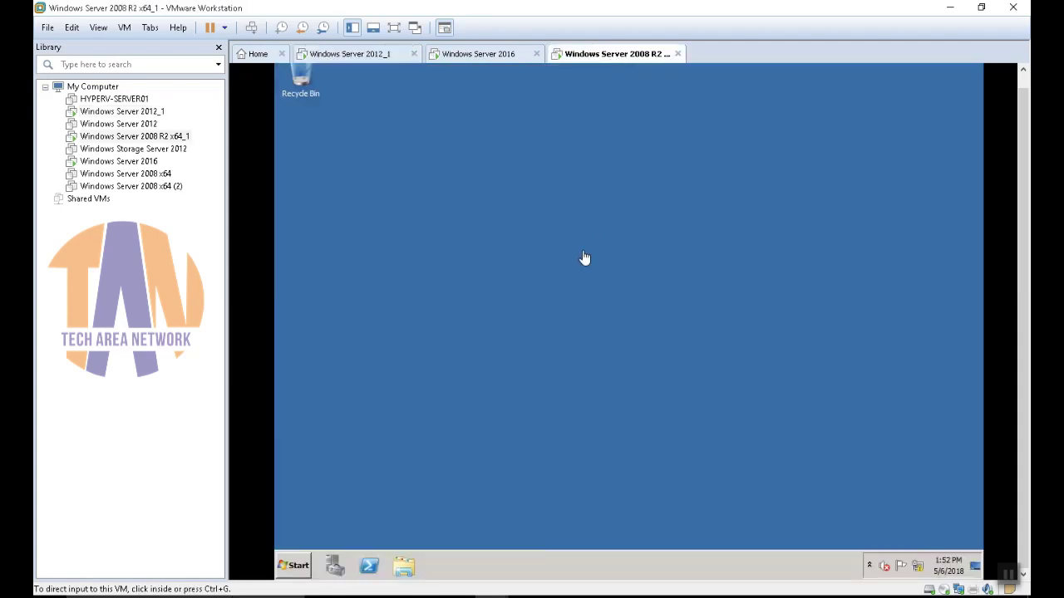
click(309, 567)
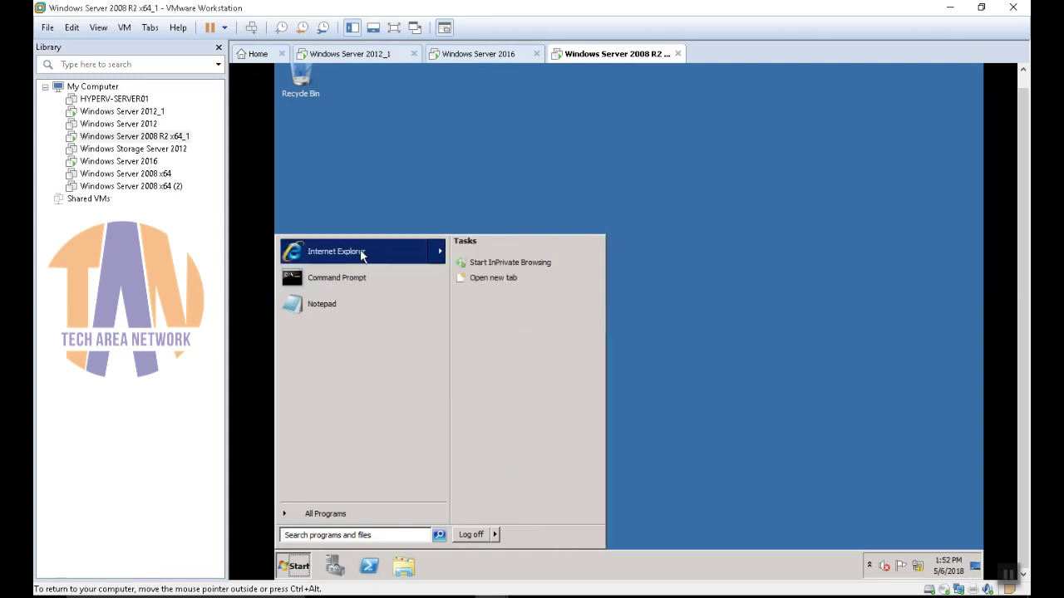
click(361, 252)
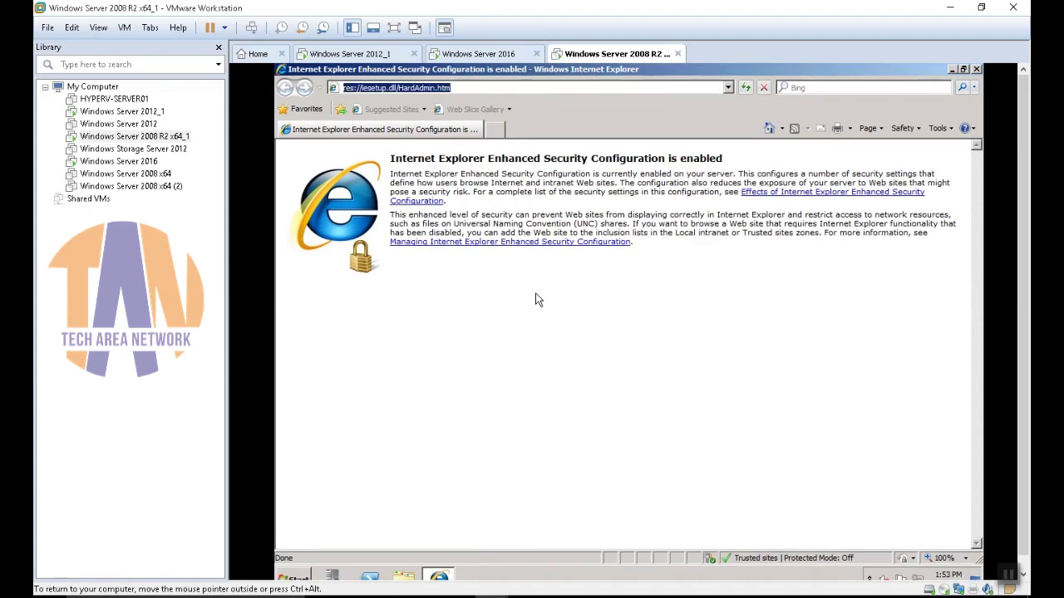
text(www.e)
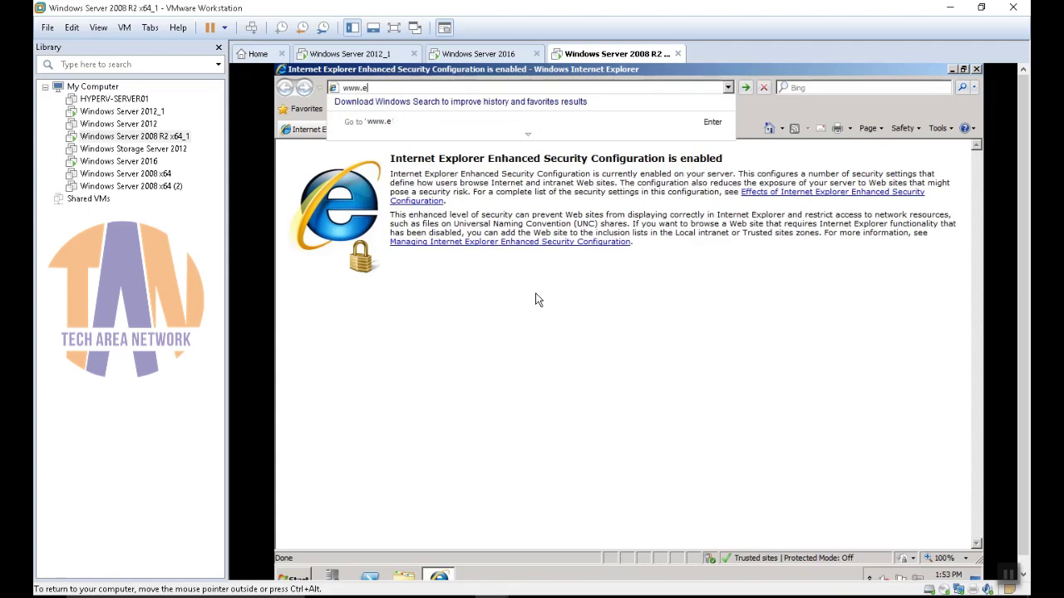
text(xample.org)
key(Return)
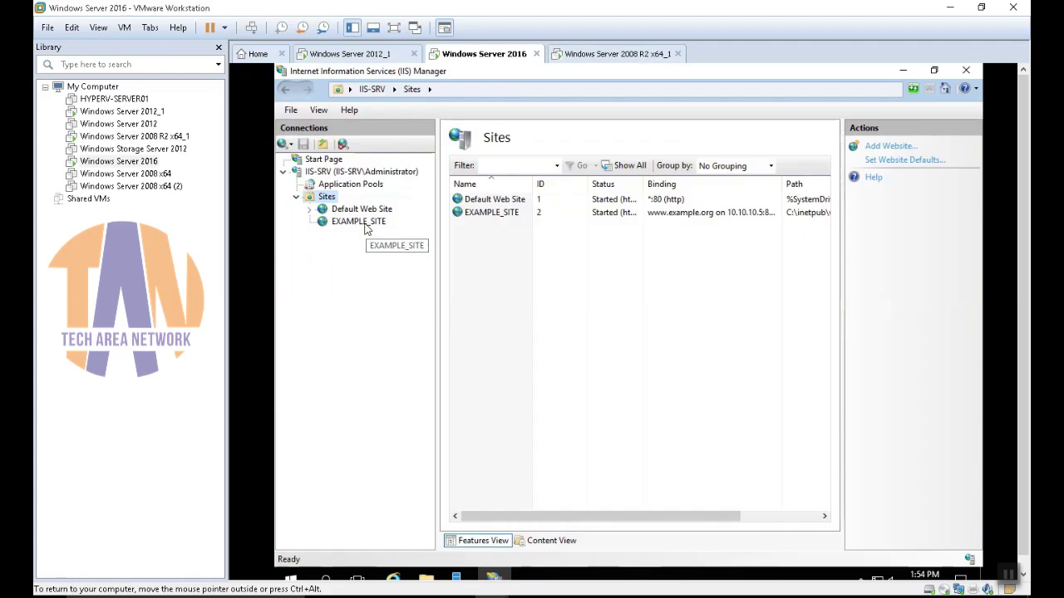
click(358, 221)
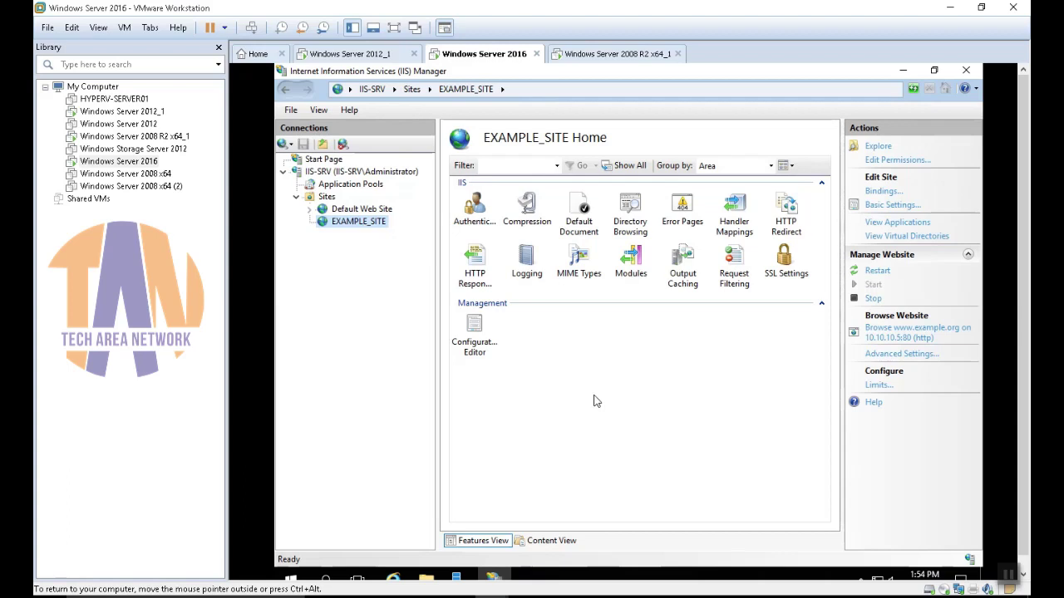
click(880, 191)
click(804, 230)
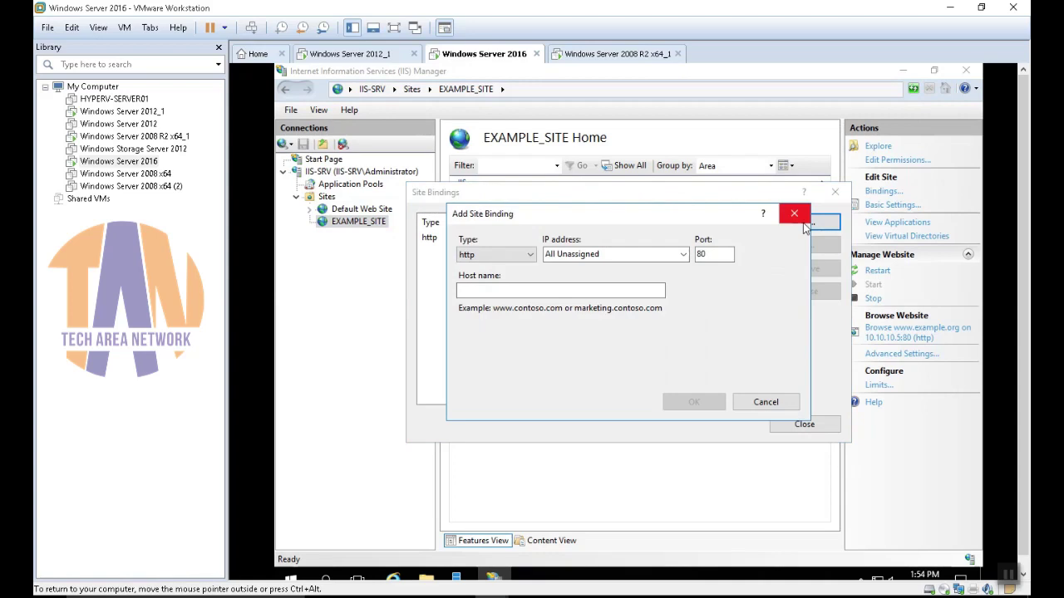
click(685, 255)
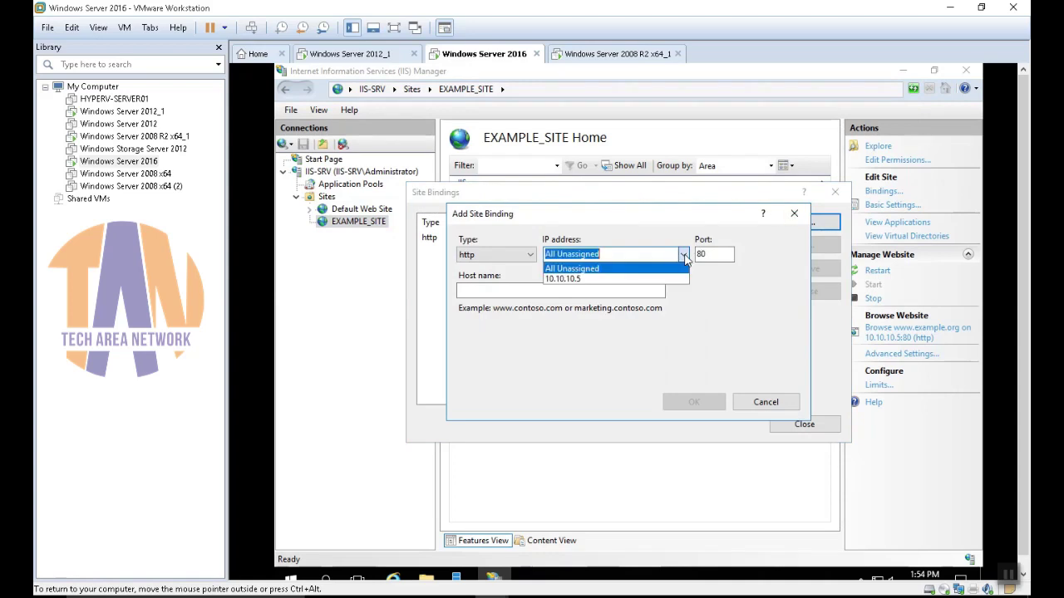
click(603, 280)
click(615, 252)
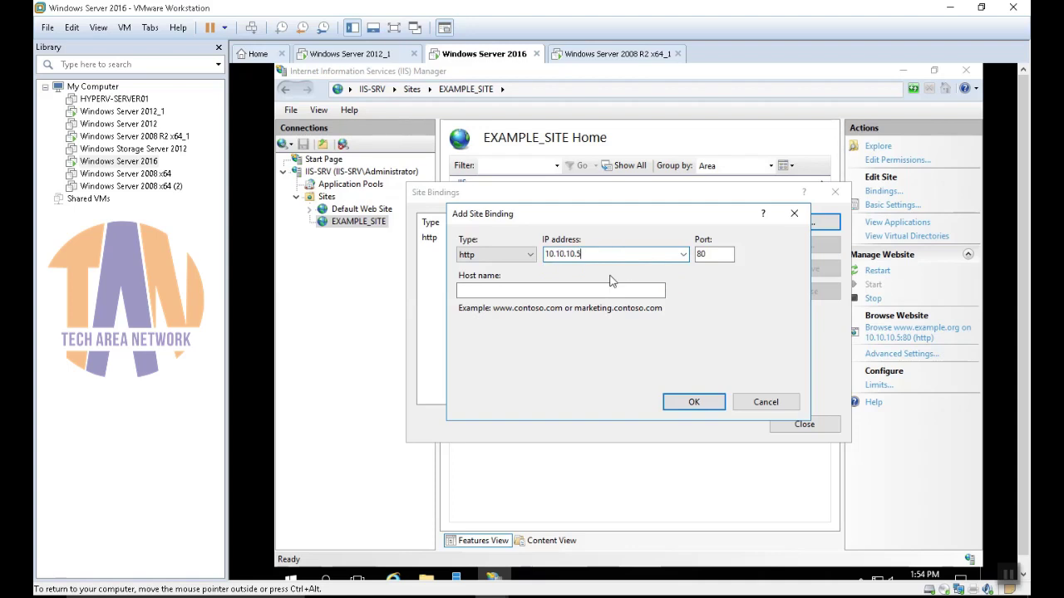
click(500, 290)
text(w)
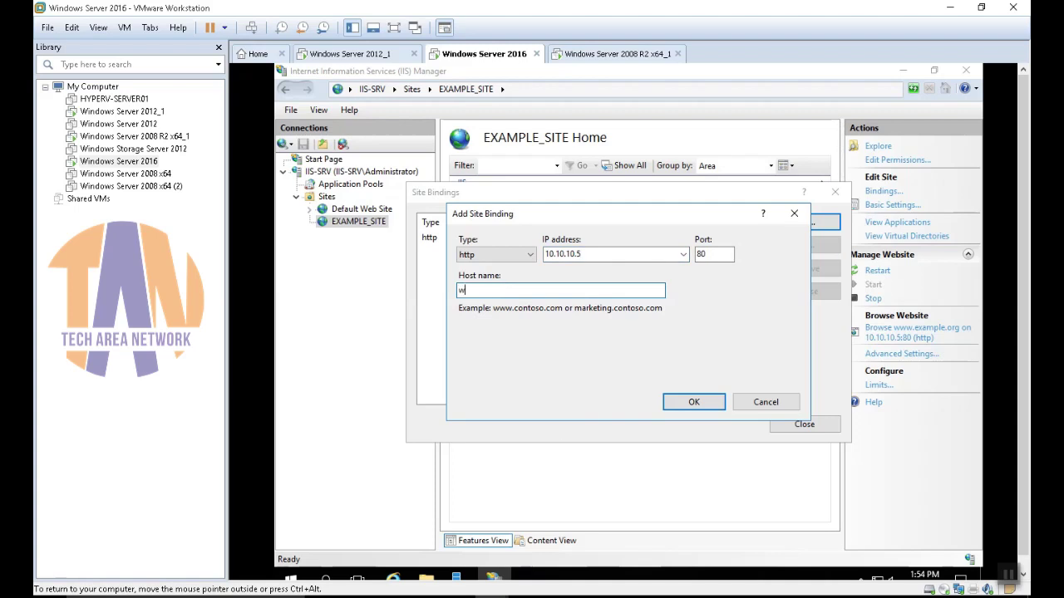
text(ww.tech.edu)
click(706, 401)
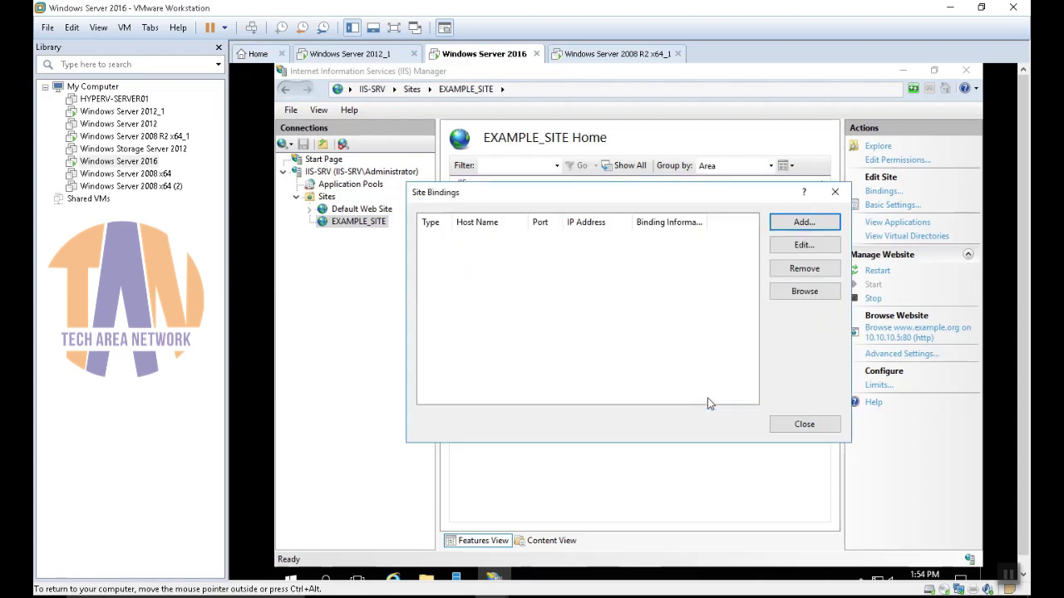
click(801, 425)
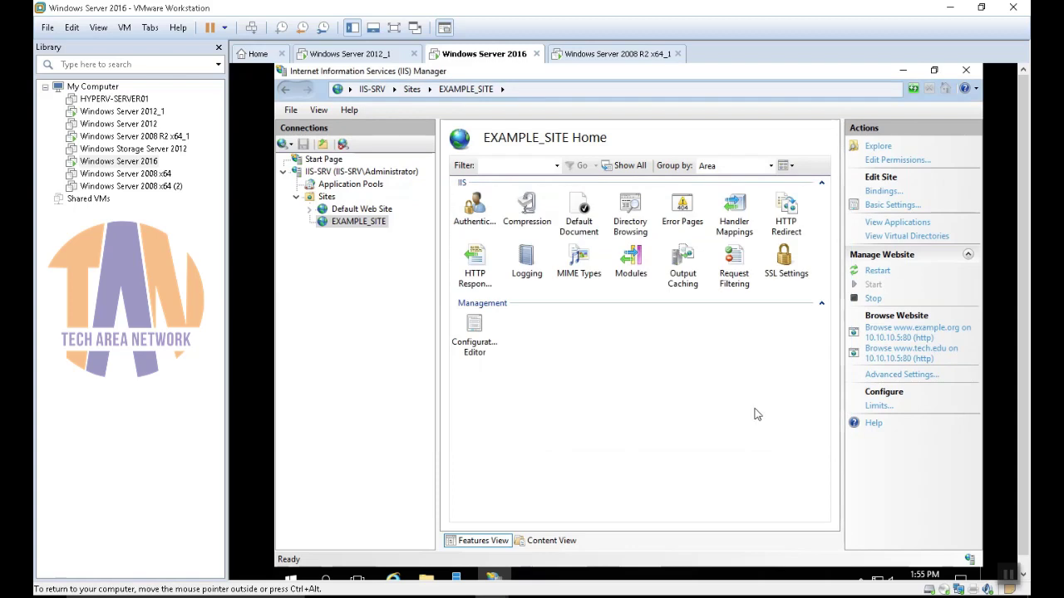
On the Windows Server 2012_1 virtual machine, create a primary forward lookup zone named tech.edu with the new zone file tech.edu.dns.
click(357, 53)
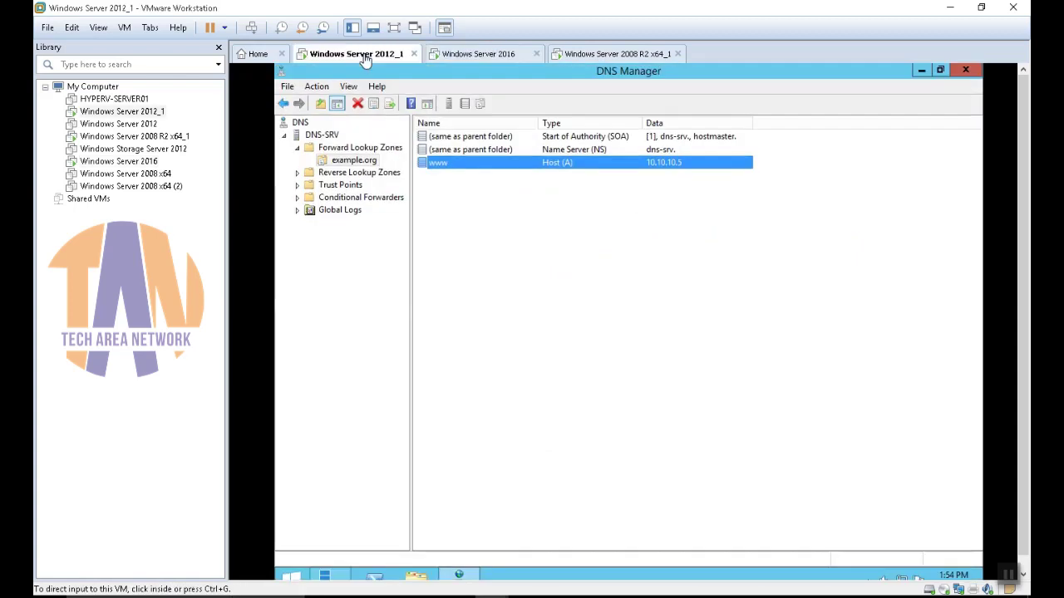
click(345, 149)
right_click(345, 150)
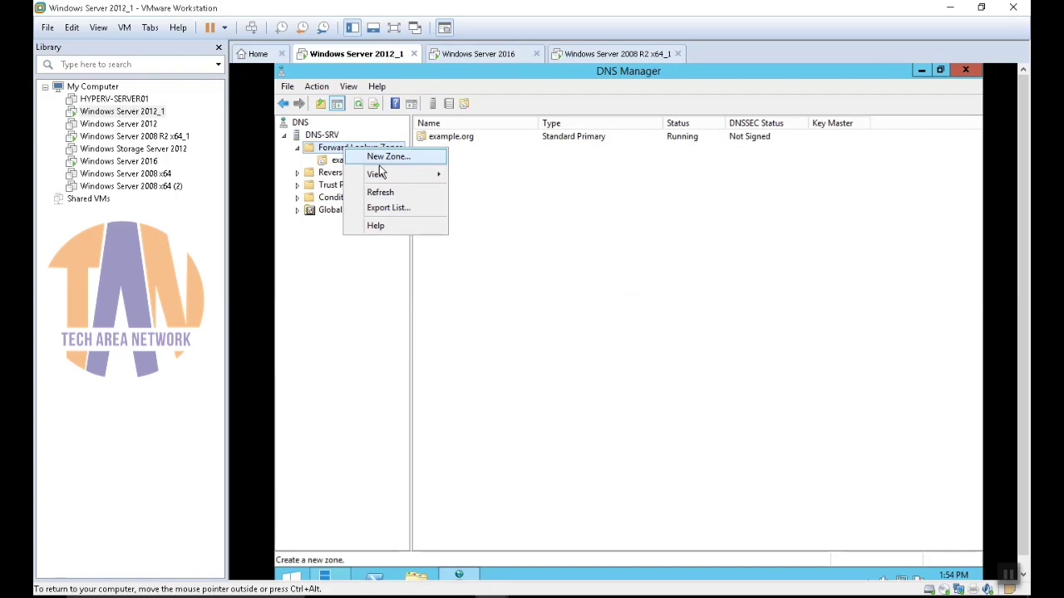
click(378, 157)
click(534, 326)
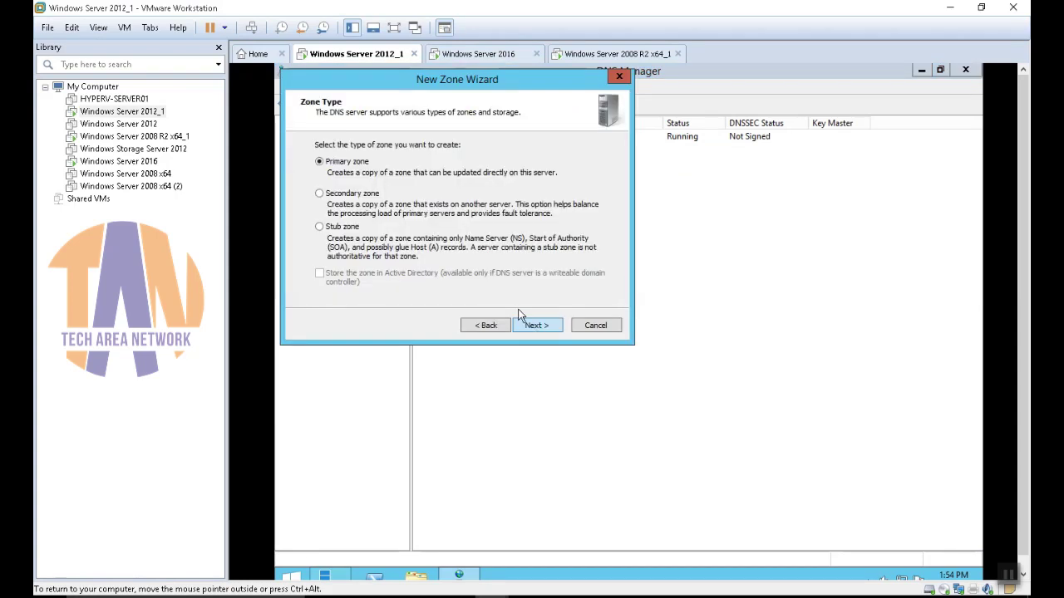
click(537, 328)
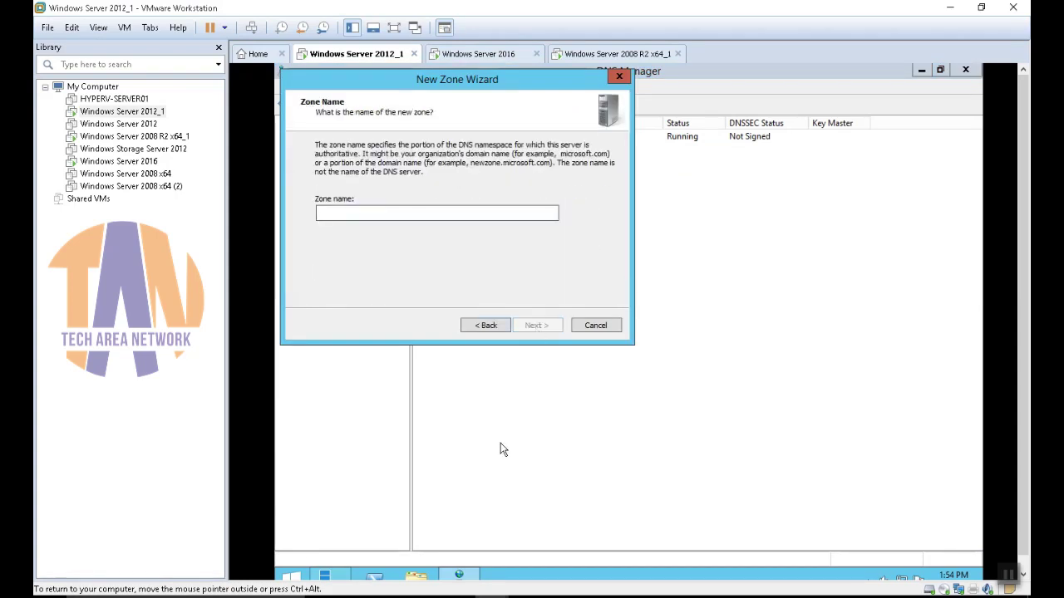
text(tech)
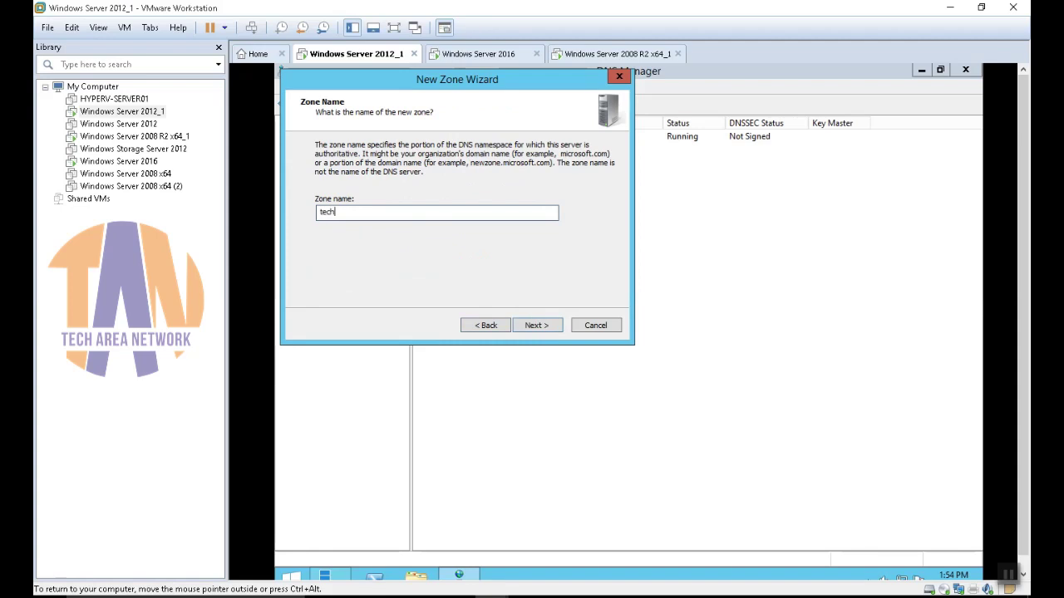
text(.edu)
click(539, 324)
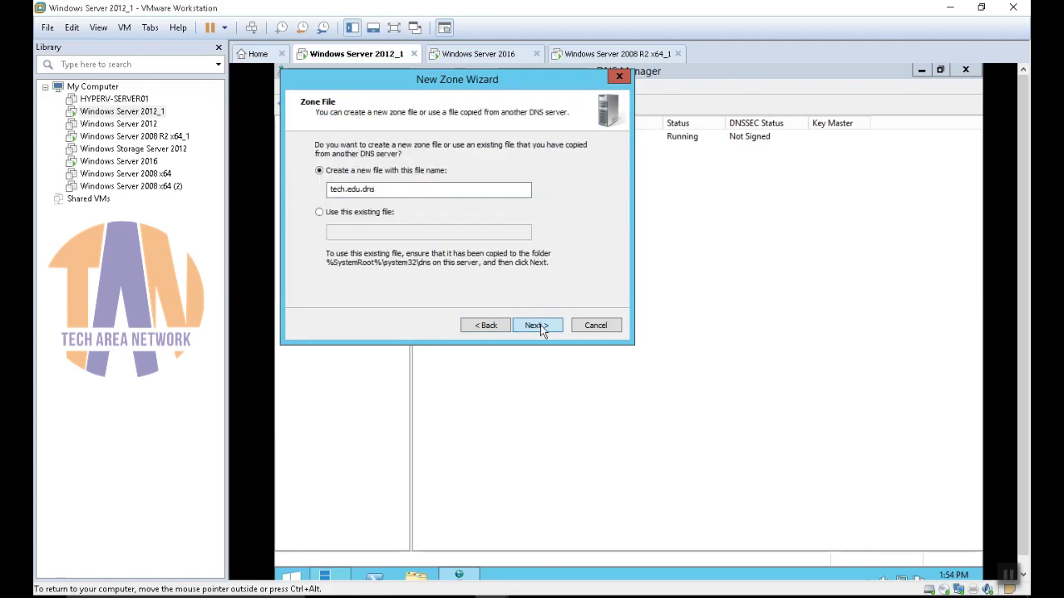
click(539, 325)
click(538, 325)
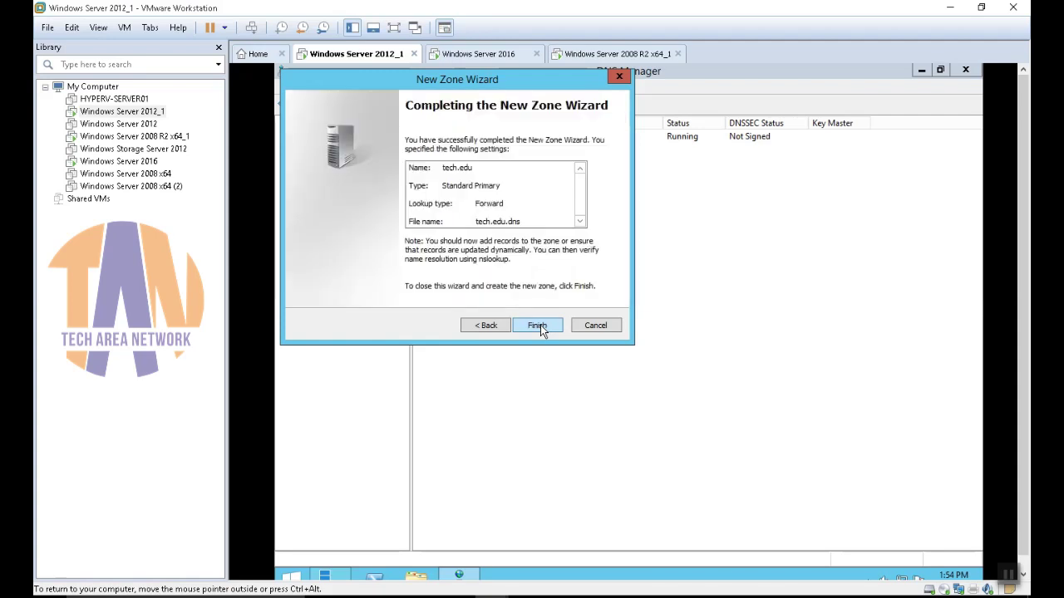
click(538, 325)
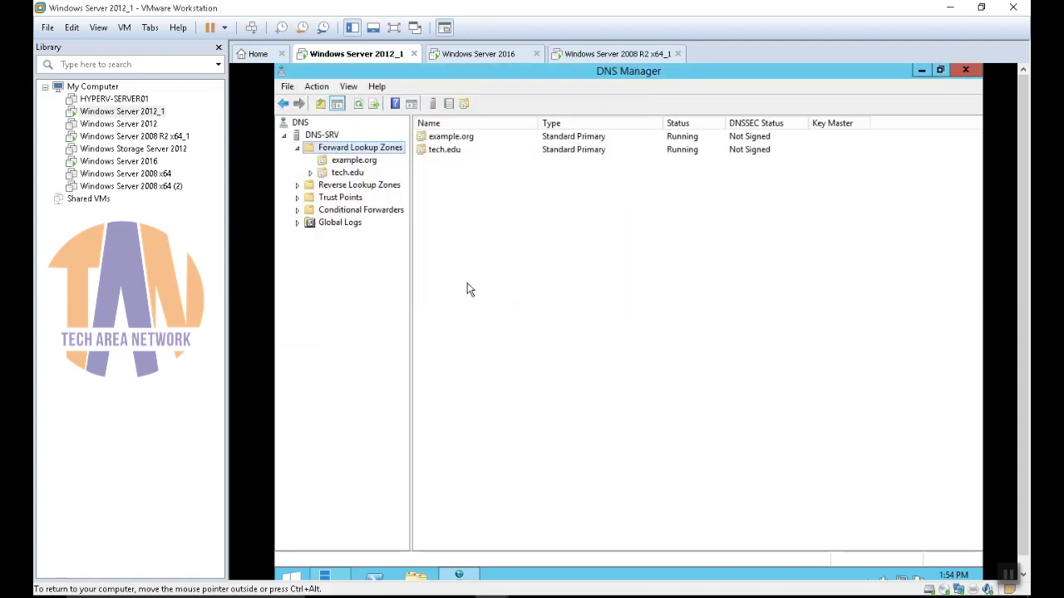
Add a host (A) record named www with IP address 10.10.10.5 to the tech.edu zone.
click(349, 175)
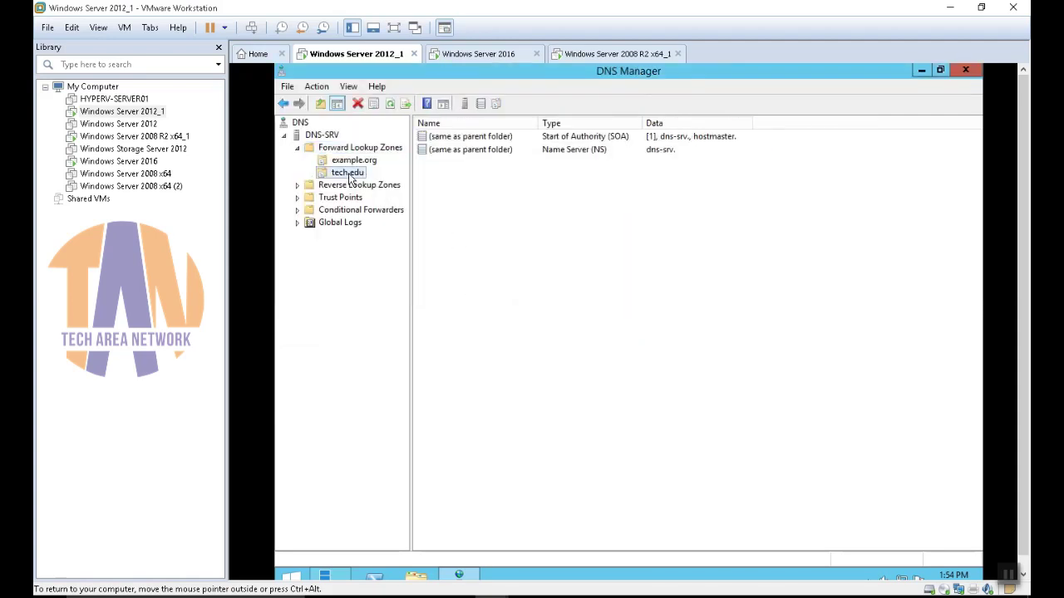
right_click(477, 181)
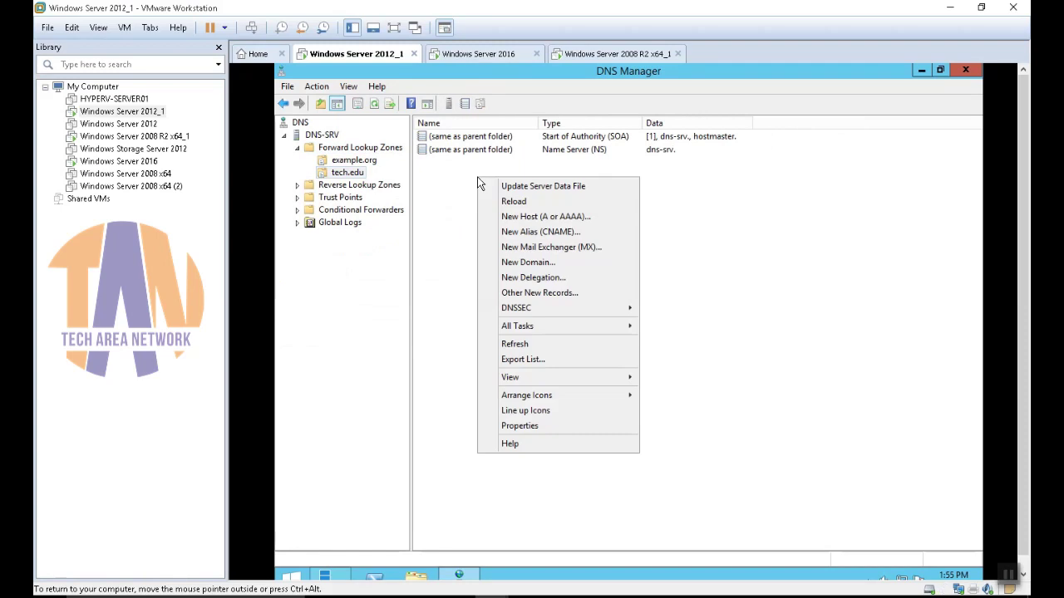
click(597, 218)
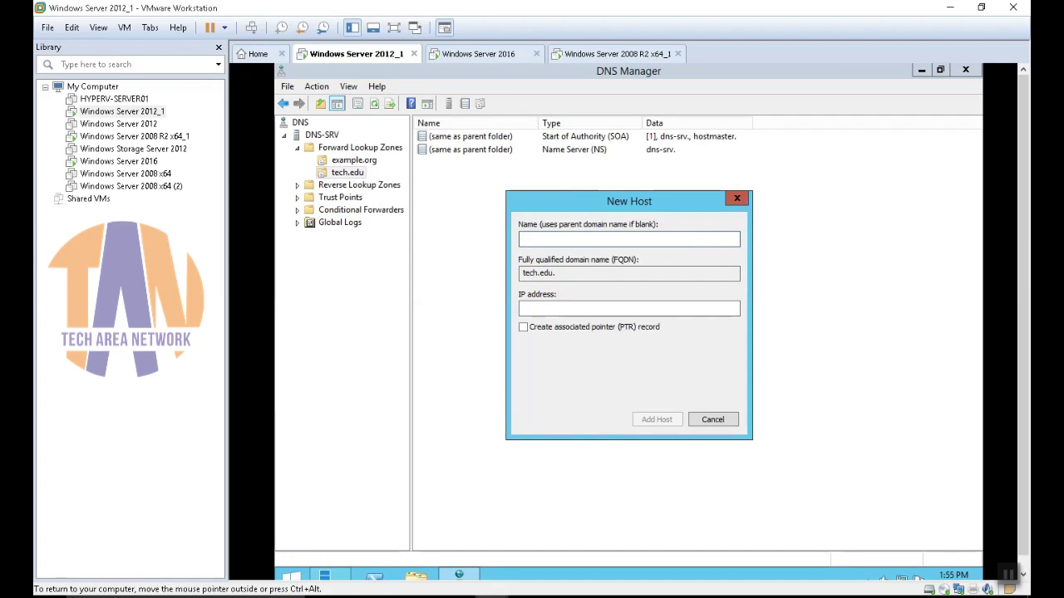
text(www)
key(Tab)
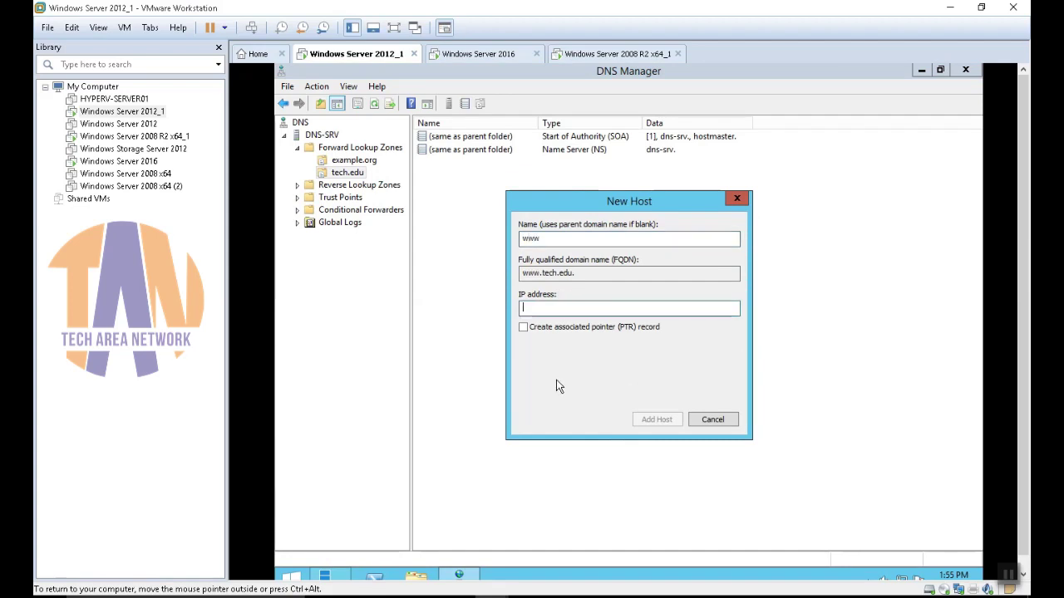
text(10.10.10.)
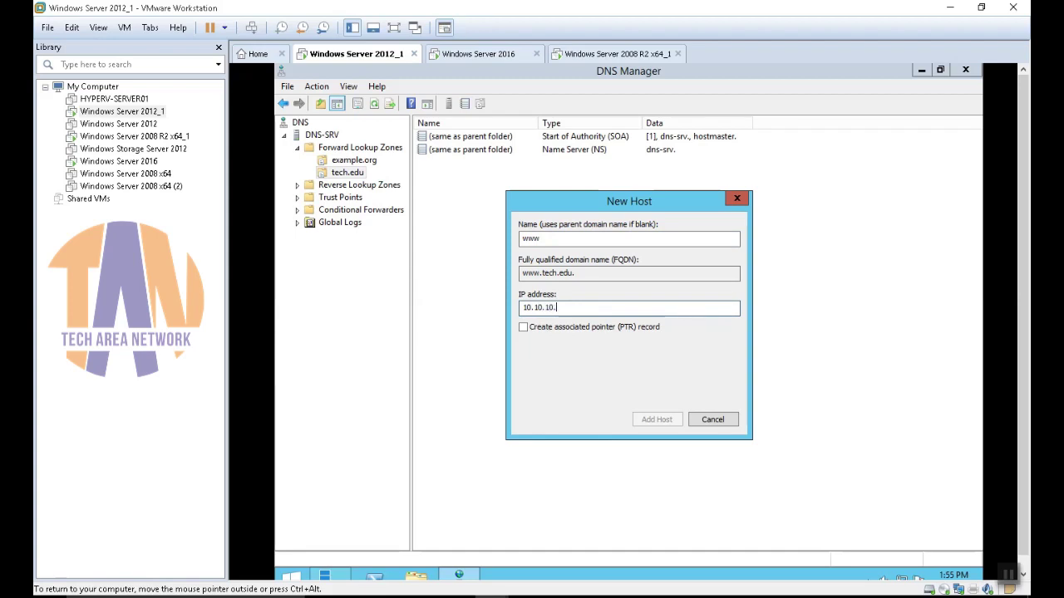
text(5)
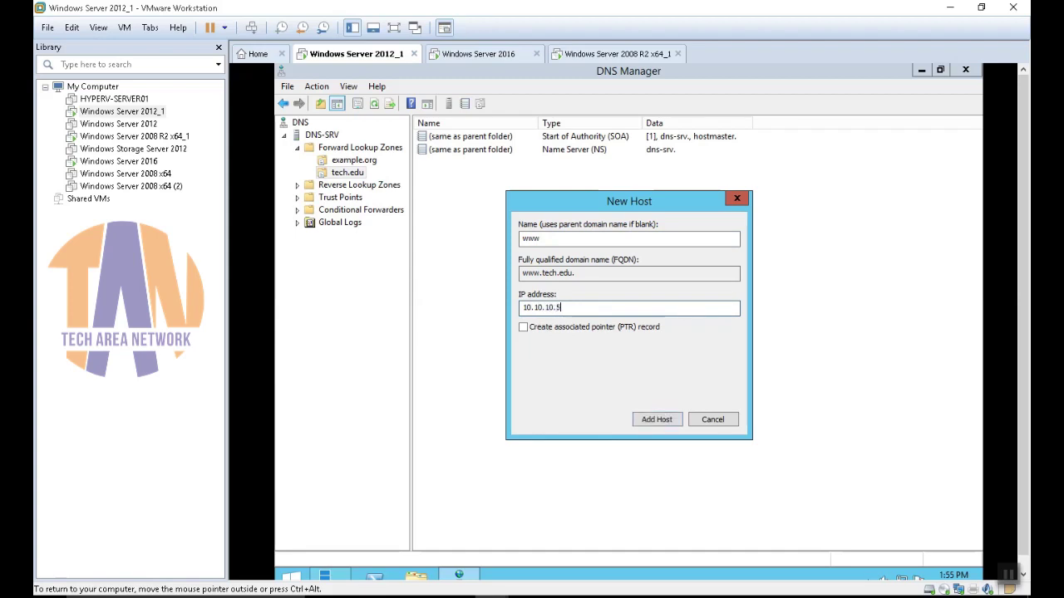
click(658, 419)
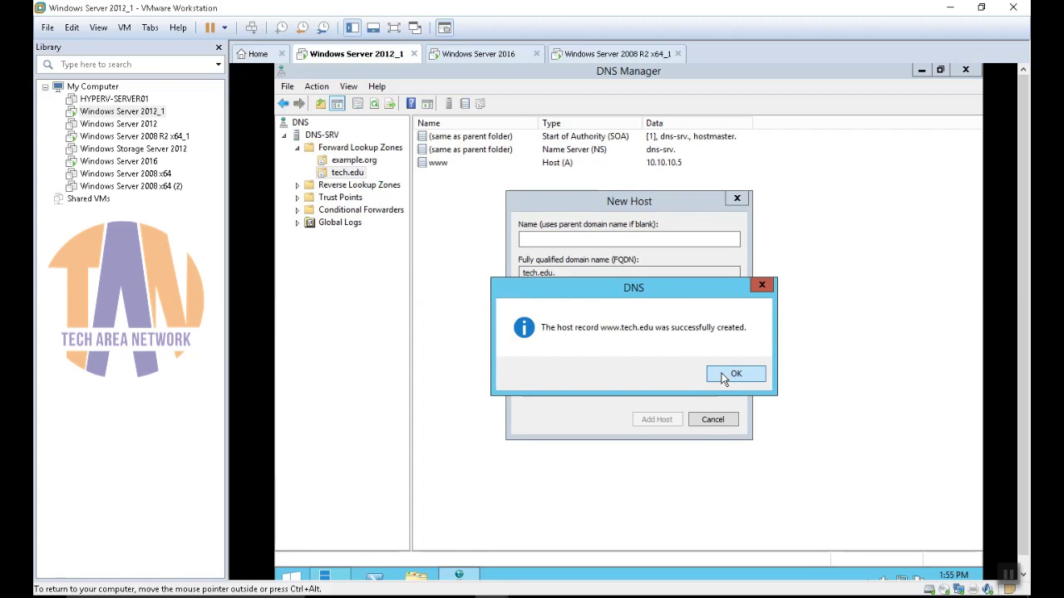
click(723, 374)
click(711, 419)
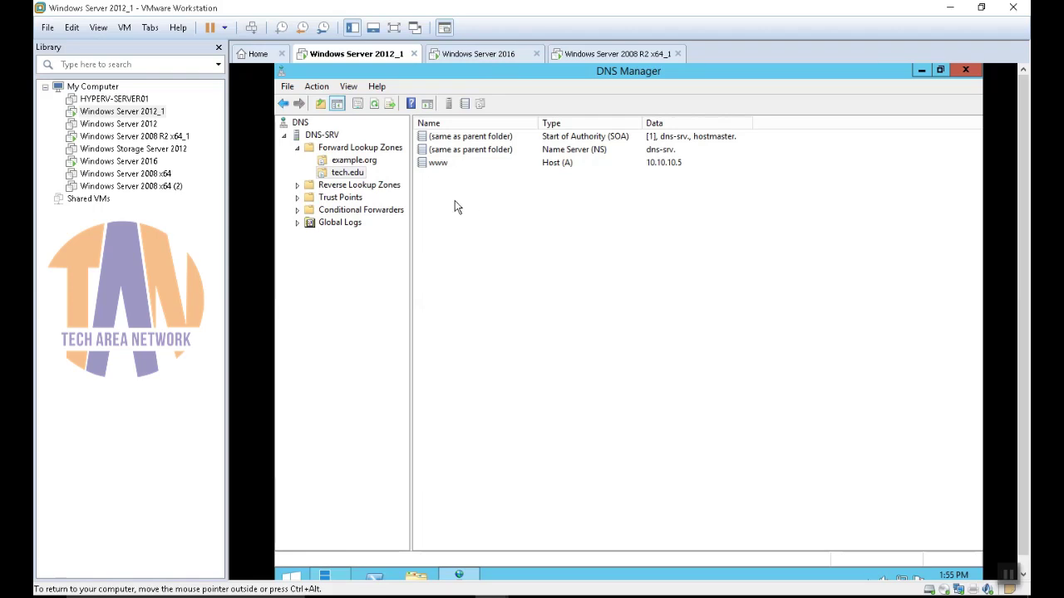
Compare the www host records in the example.org and tech.edu zones, and inspect the tech.edu record's properties.
click(364, 161)
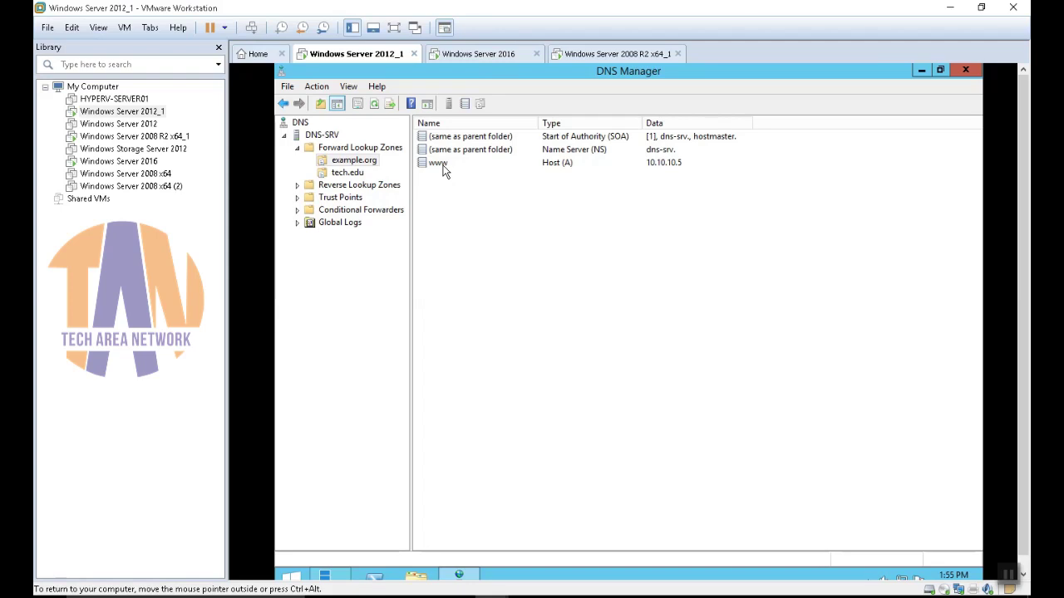
click(350, 175)
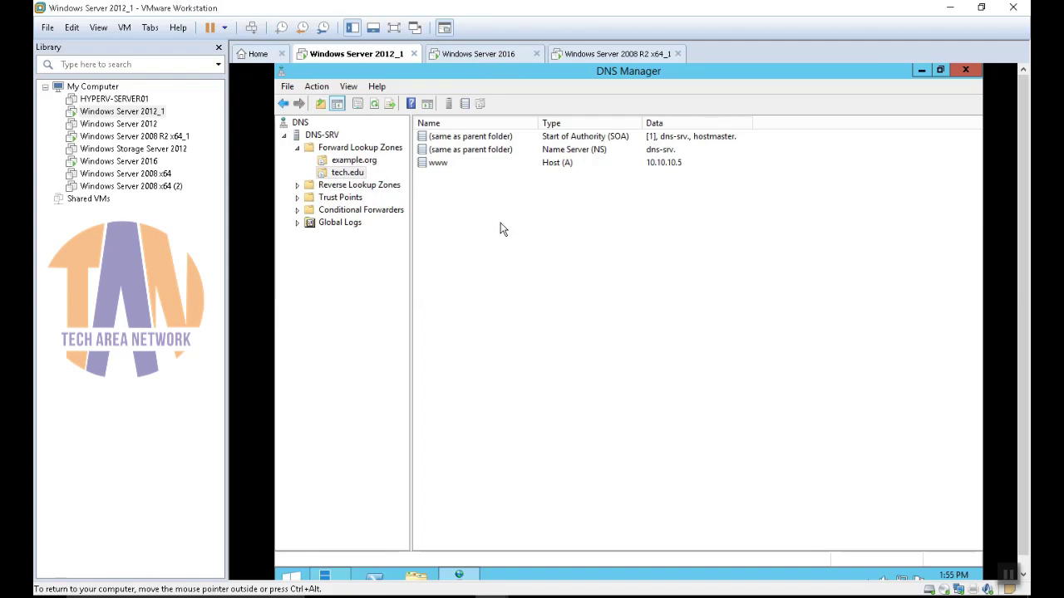
click(445, 166)
double_click(445, 167)
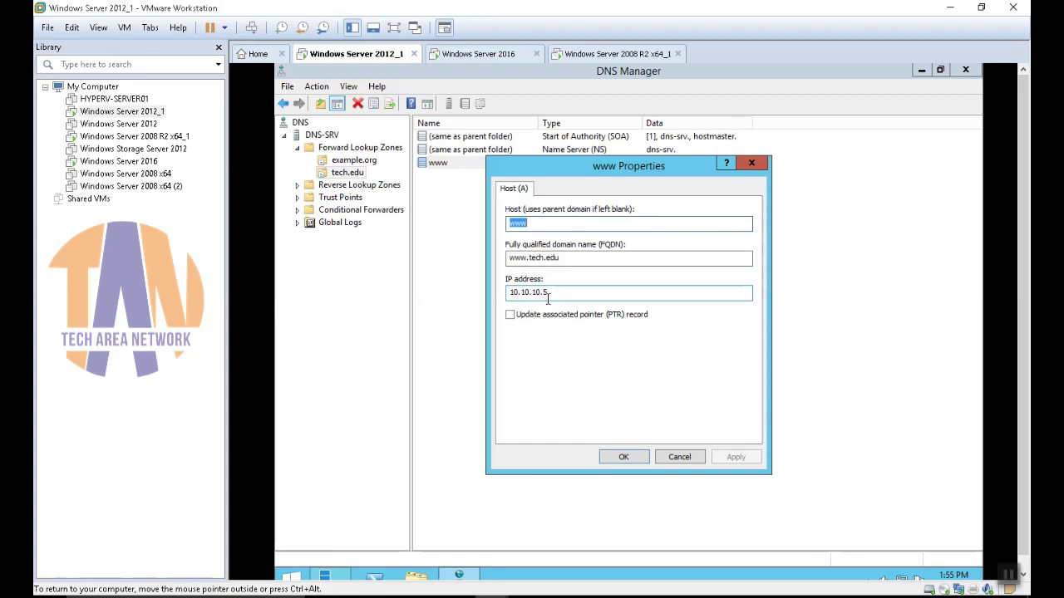
click(679, 457)
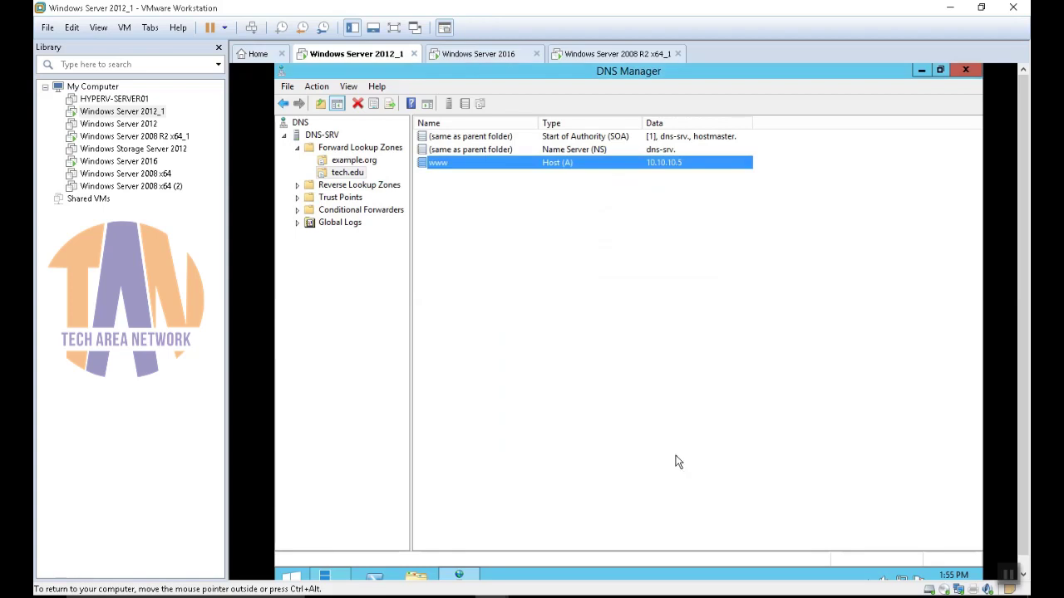
Switch to the Windows Server 2016 virtual machine and review the host names and IP addresses in EXAMPLE_SITE's bindings.
click(469, 54)
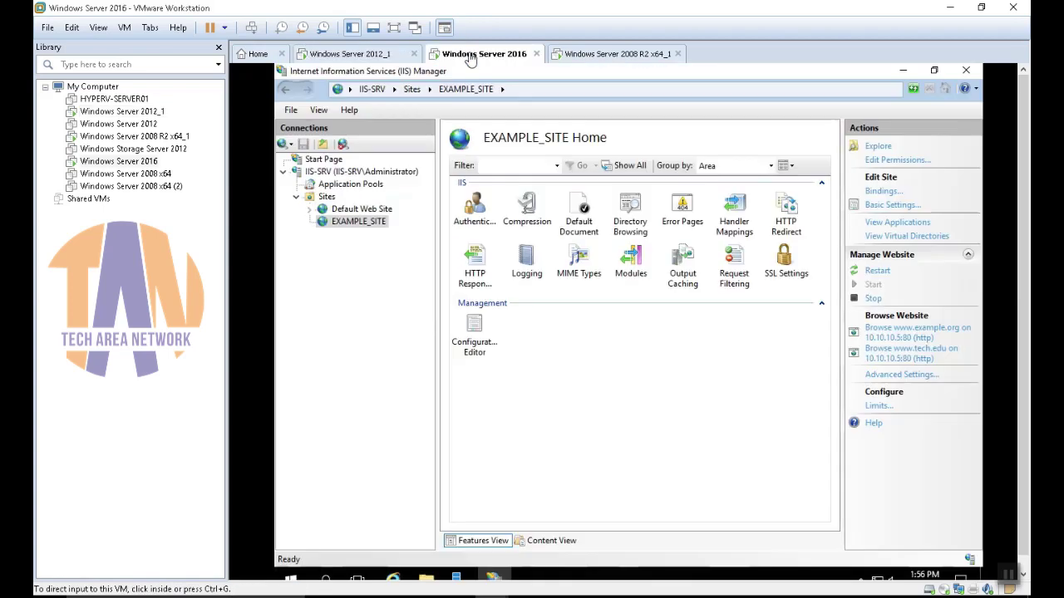
click(364, 222)
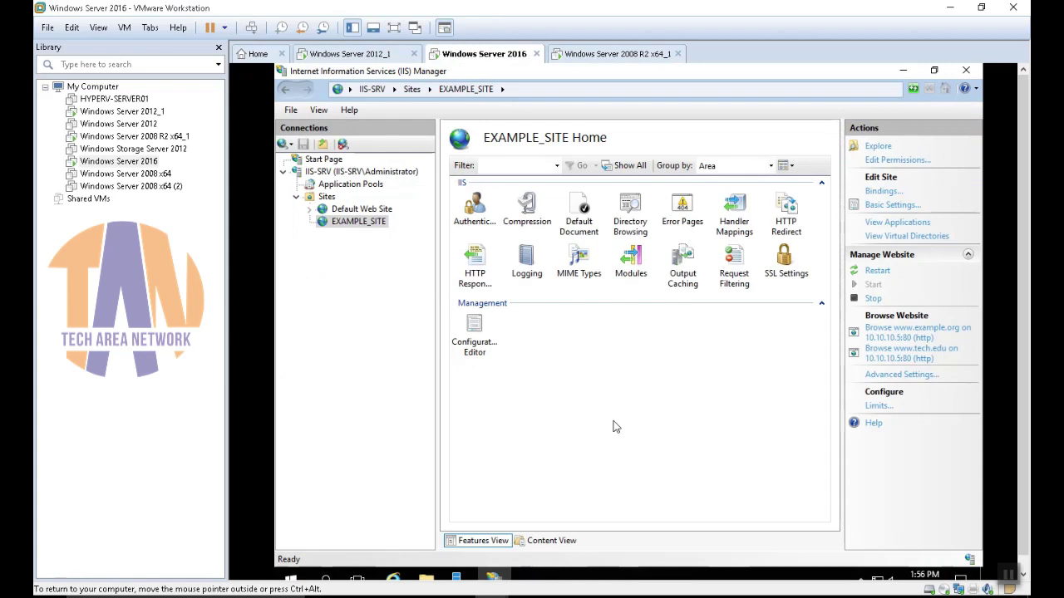
click(587, 380)
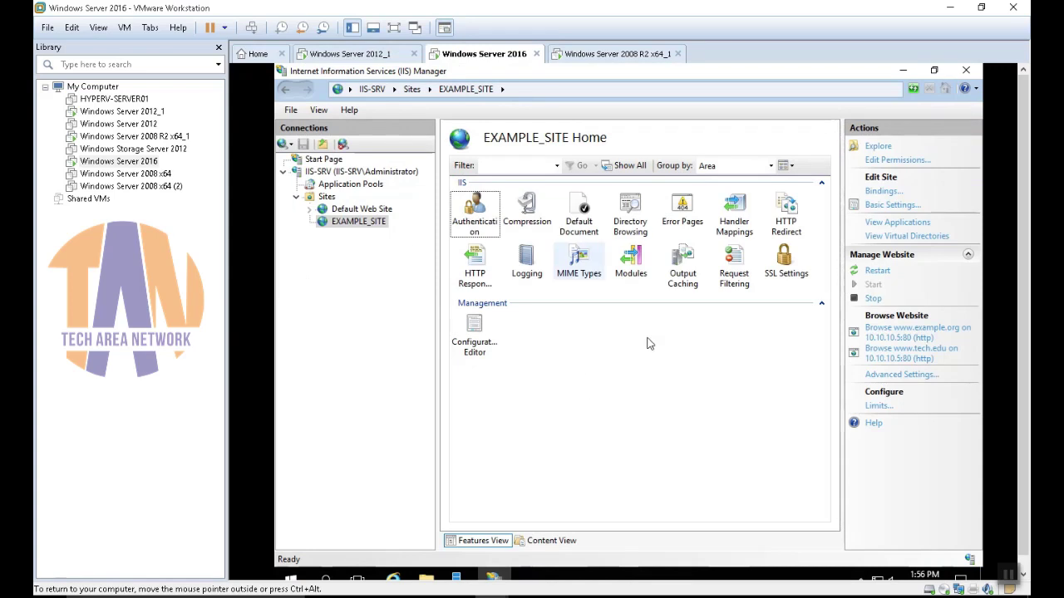
click(883, 191)
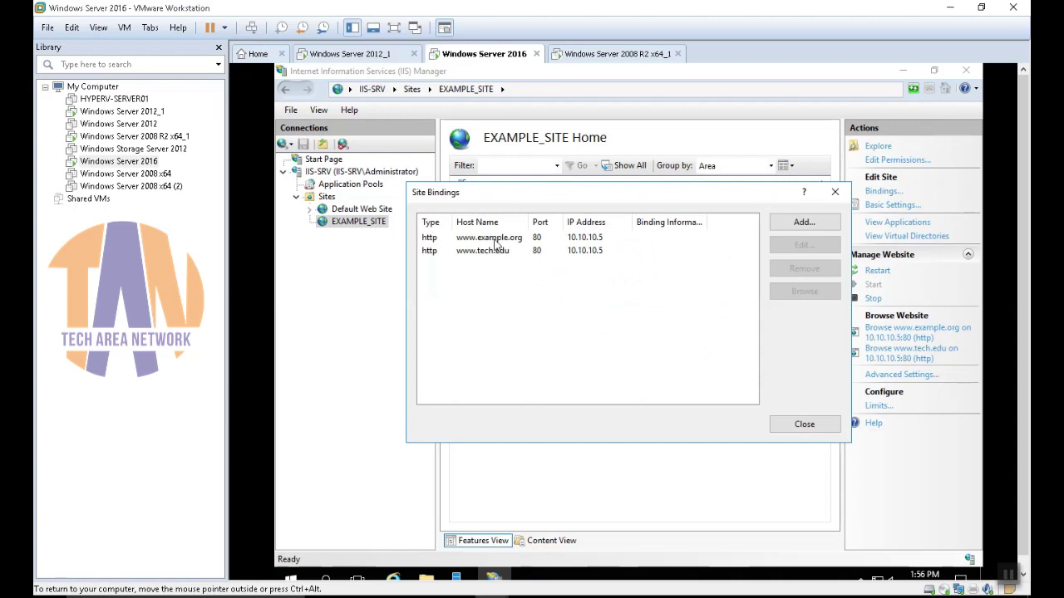
click(497, 241)
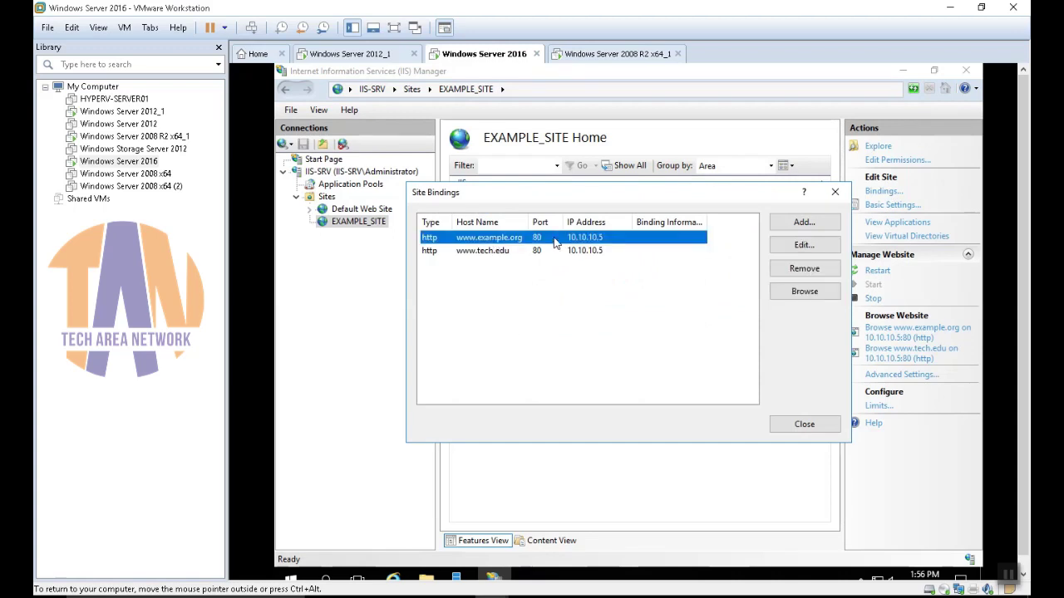
click(490, 252)
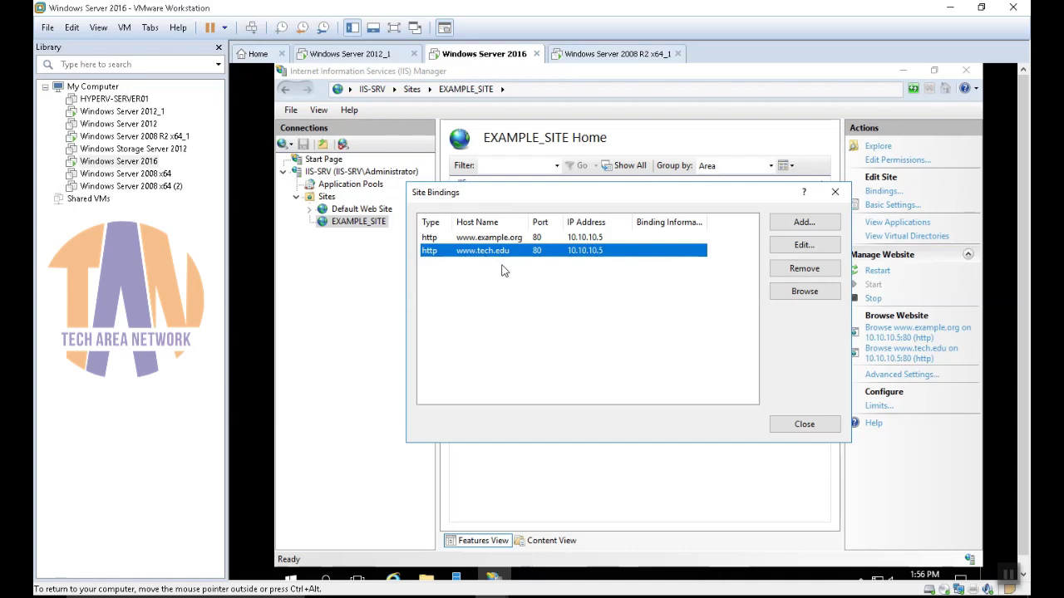
click(536, 277)
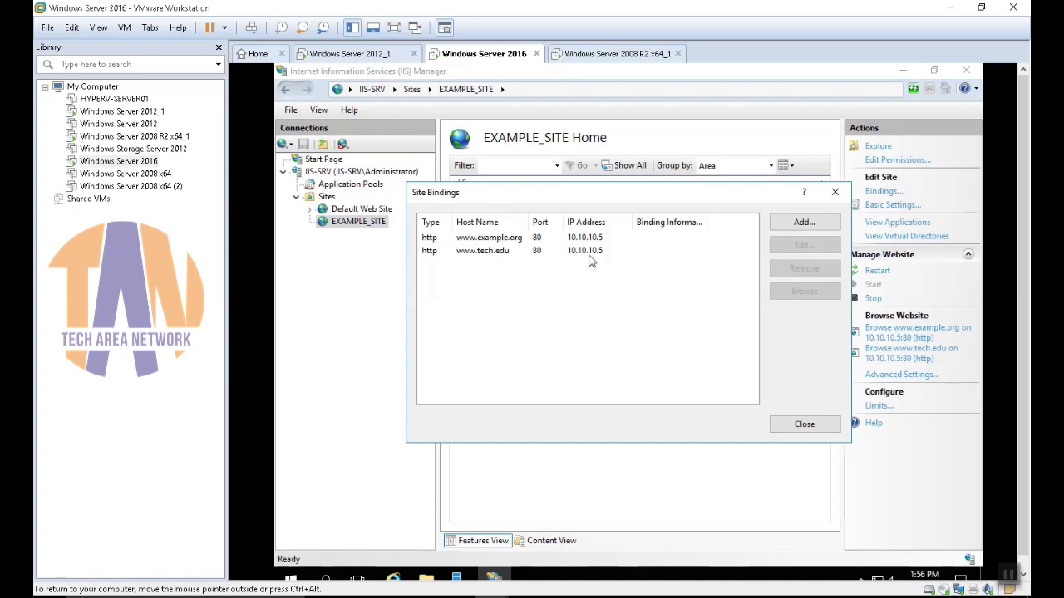
click(803, 421)
click(599, 56)
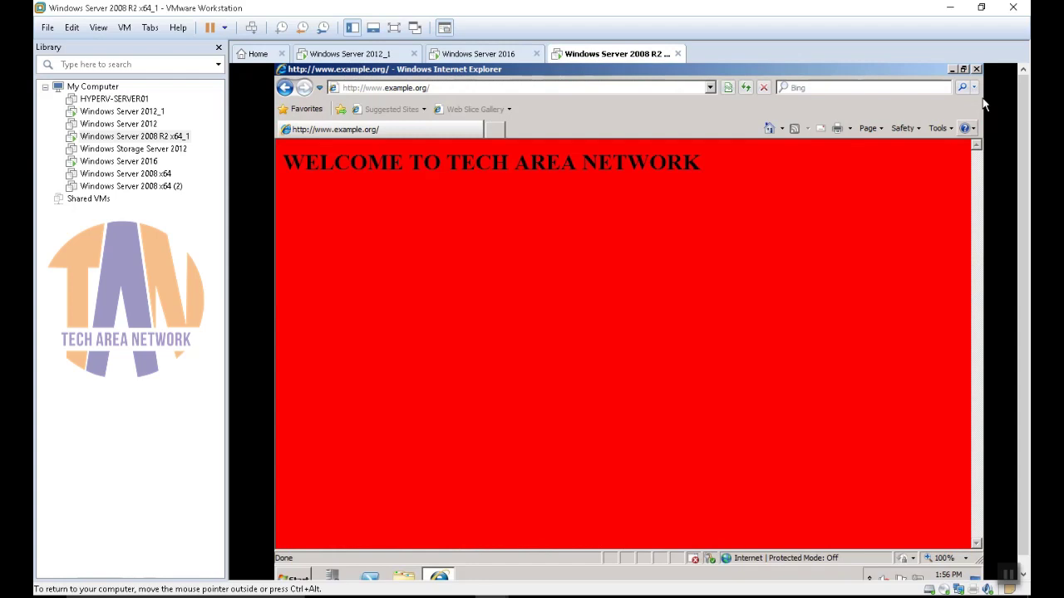
click(978, 70)
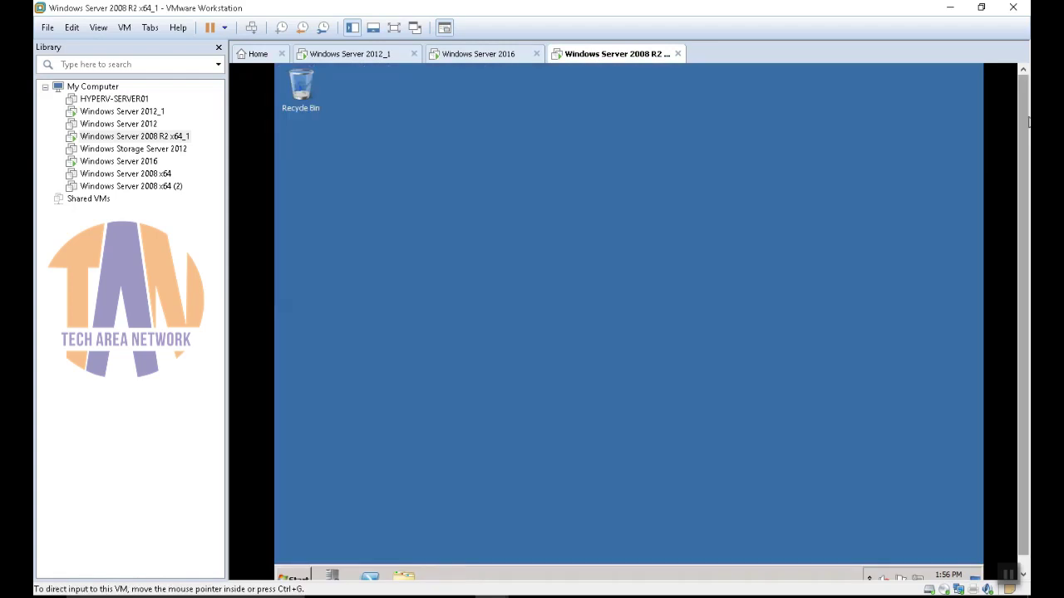
click(293, 565)
click(358, 251)
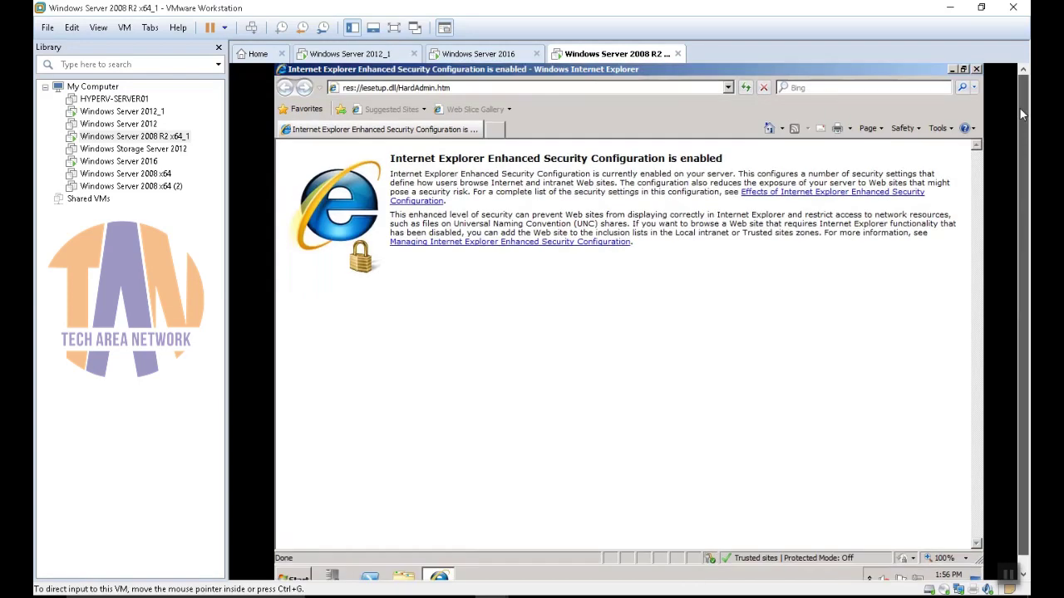
click(501, 86)
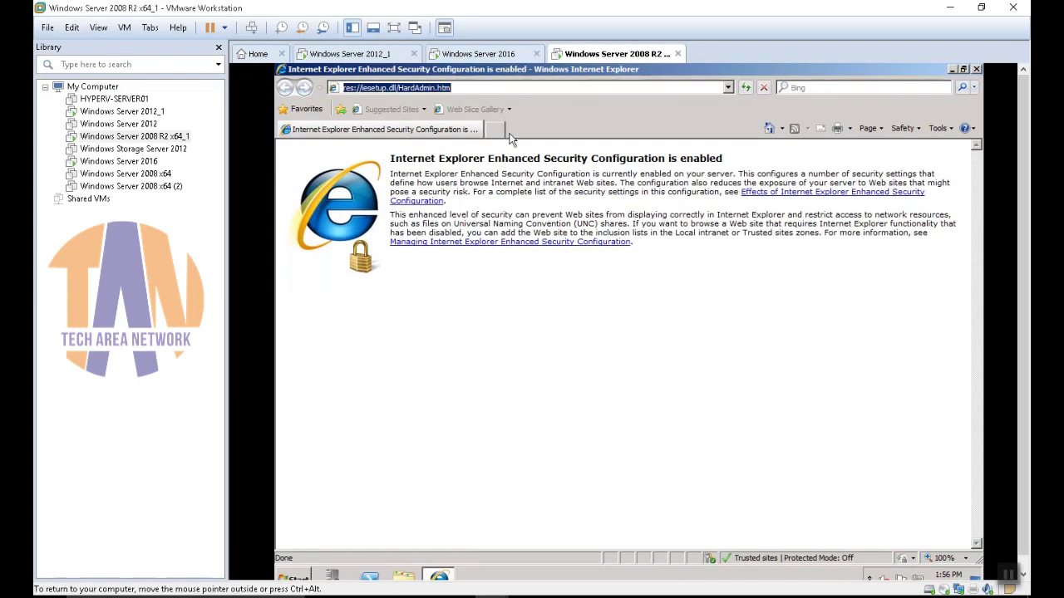
text(ww.)
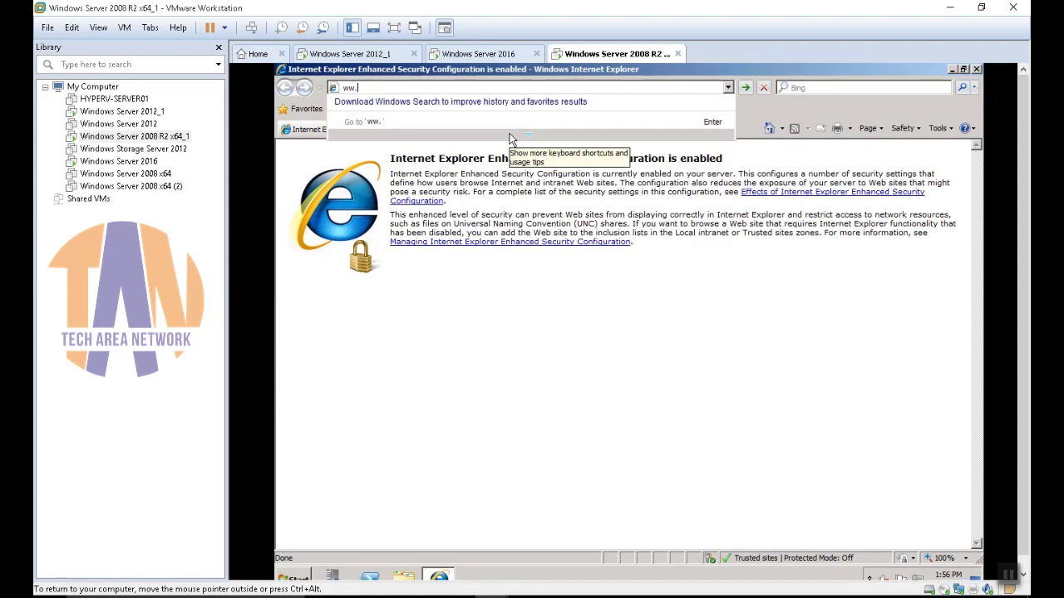
text(w.tech)
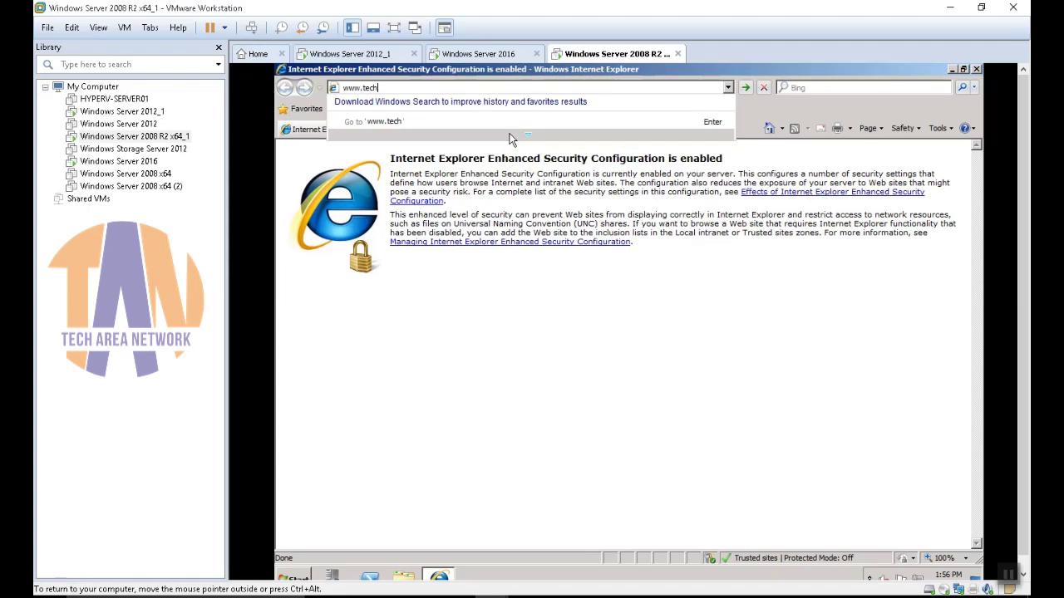
text(.edu)
key(Return)
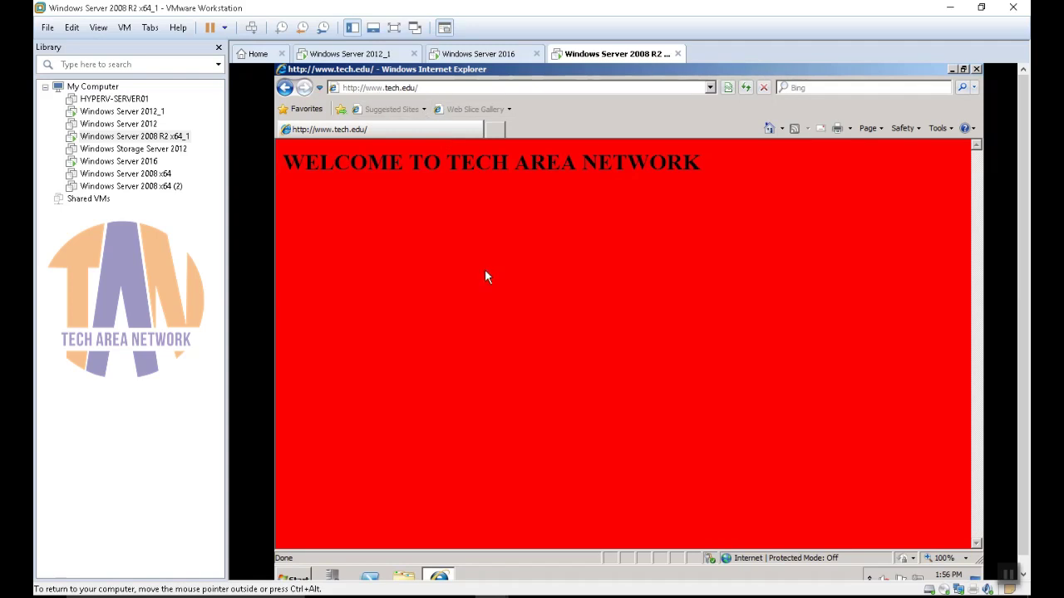
click(445, 88)
text(ww)
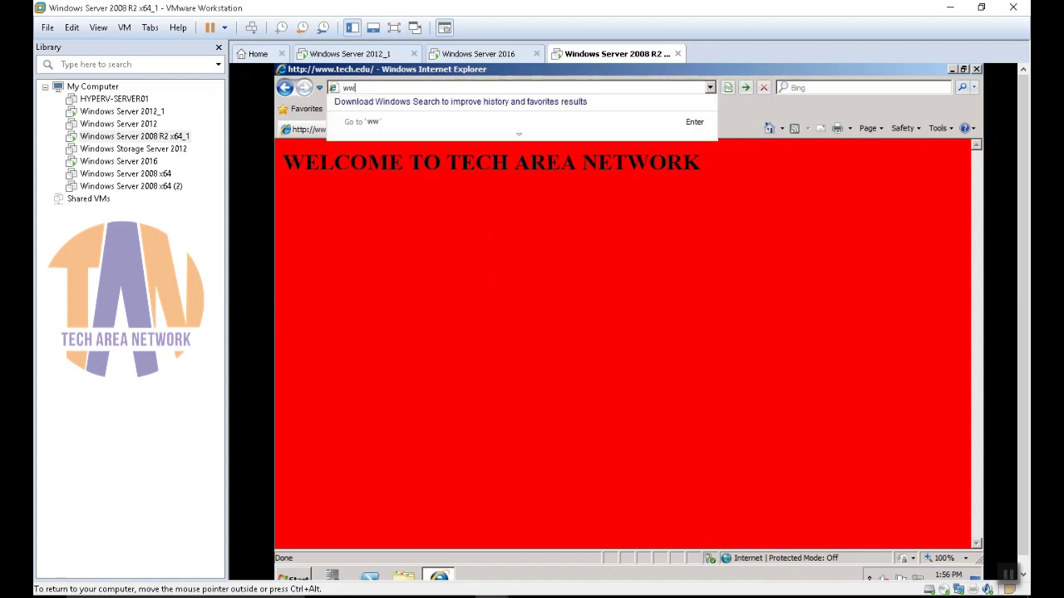
text(w.example.org)
key(Return)
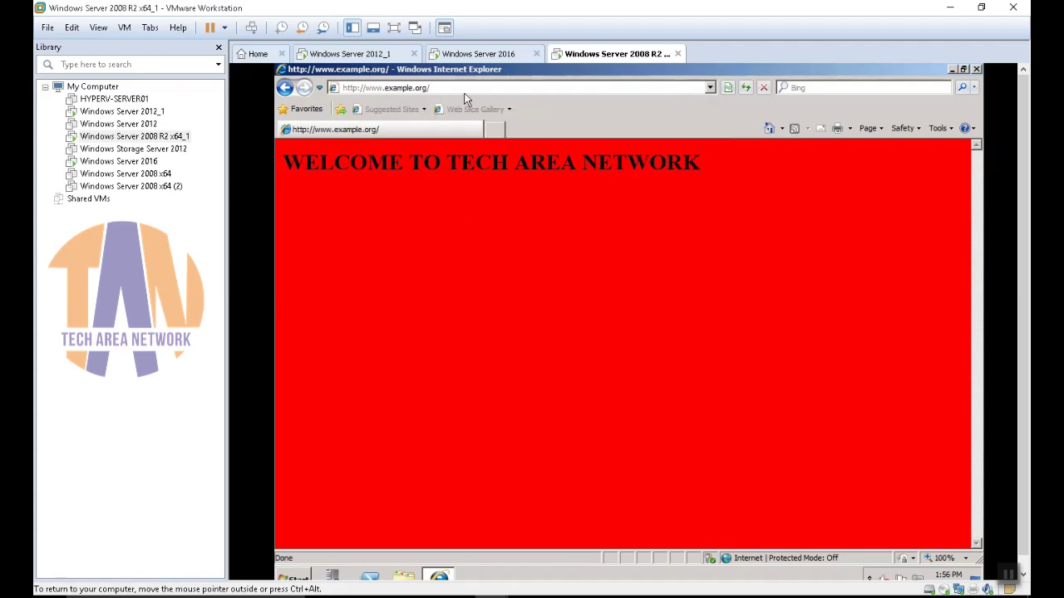
click(446, 87)
click(447, 238)
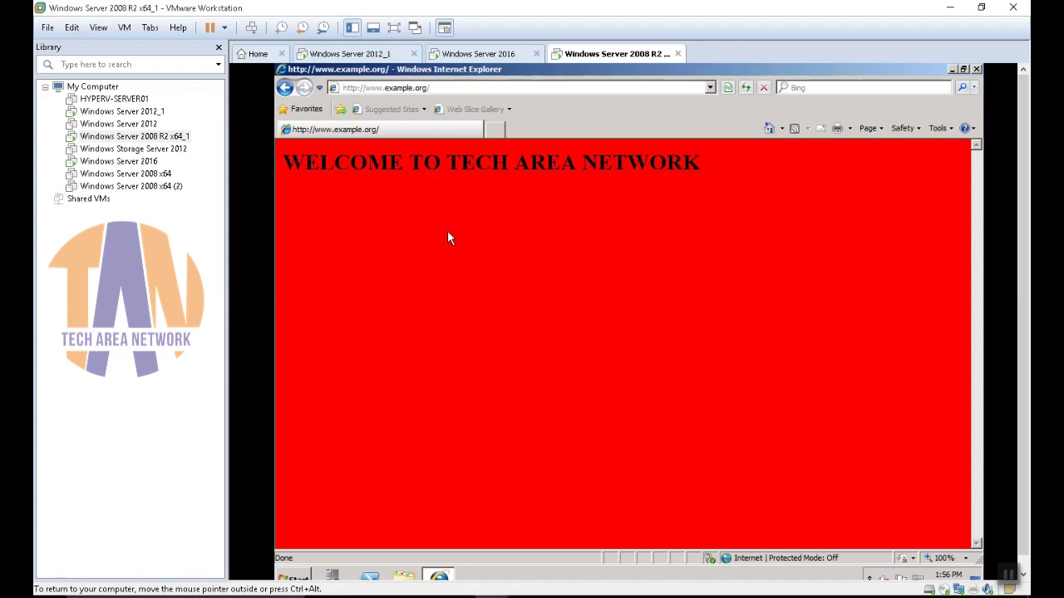